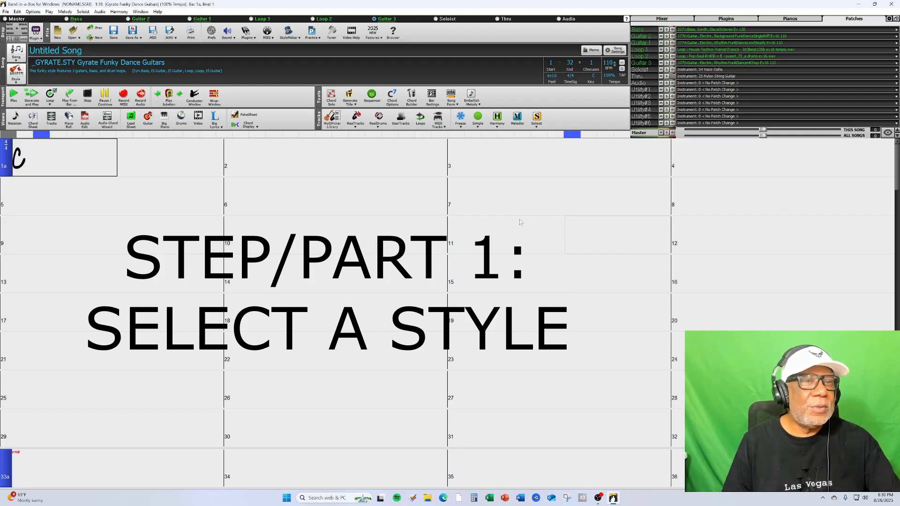
- Open the StylePicker to browse all styles and look through its genre category filter
click(14, 86)
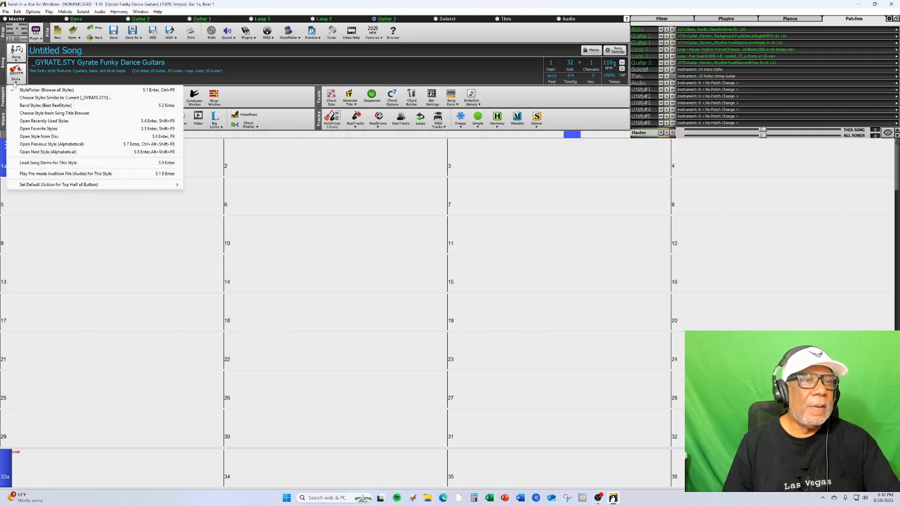
click(39, 90)
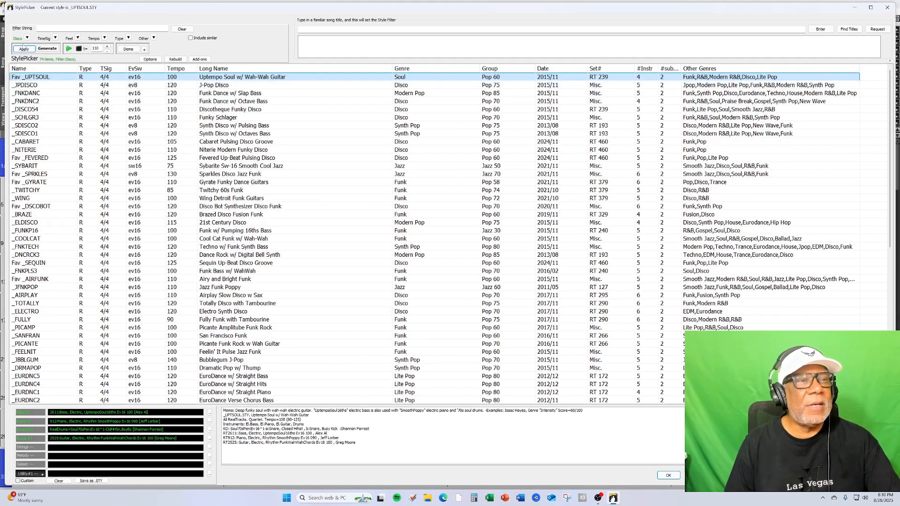
click(27, 38)
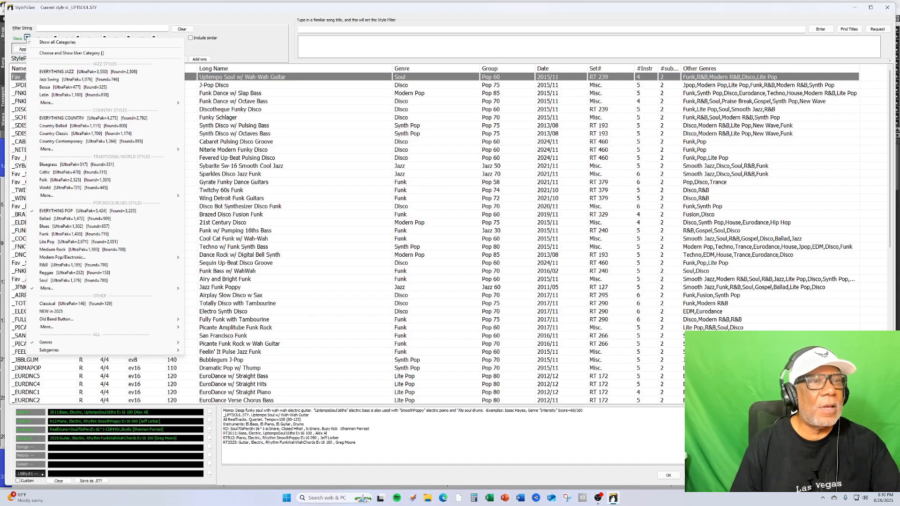
click(242, 43)
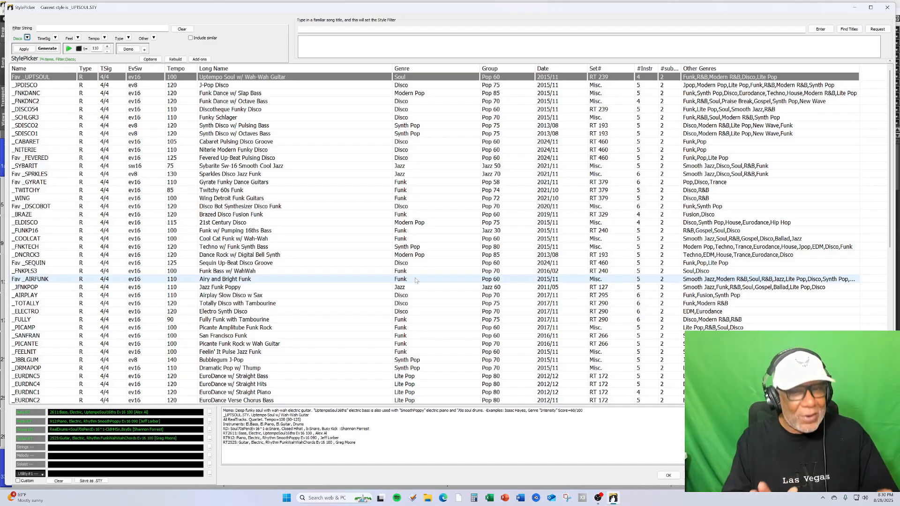
- Select the Gyrate Funky Dance Guitars style and load its demo song into the chord sheet
click(241, 184)
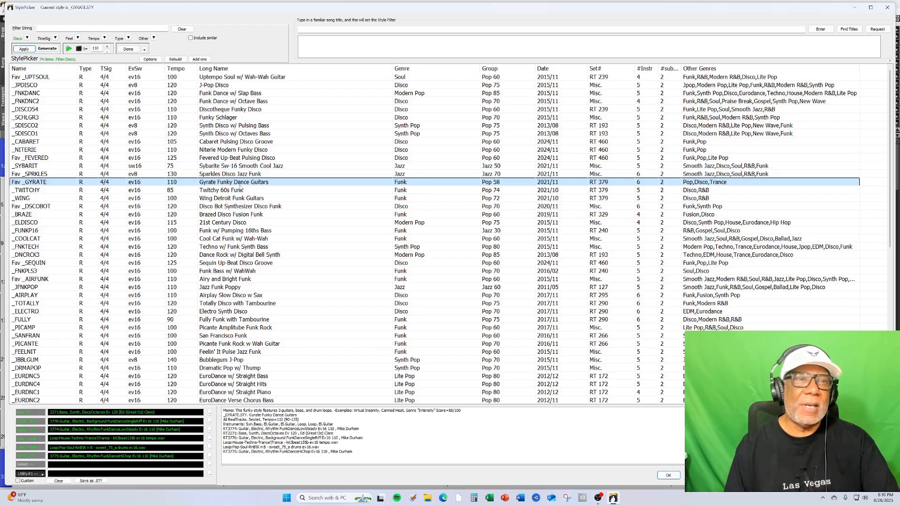
click(145, 50)
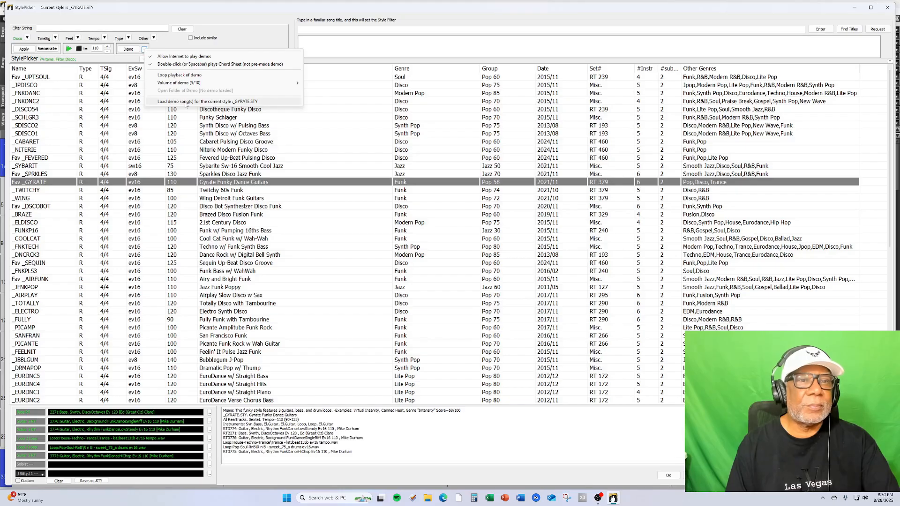
click(186, 103)
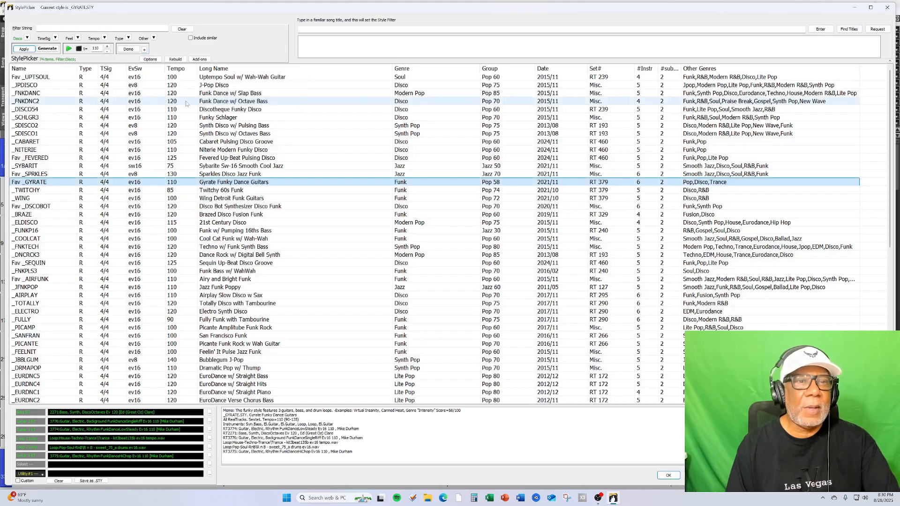
click(668, 475)
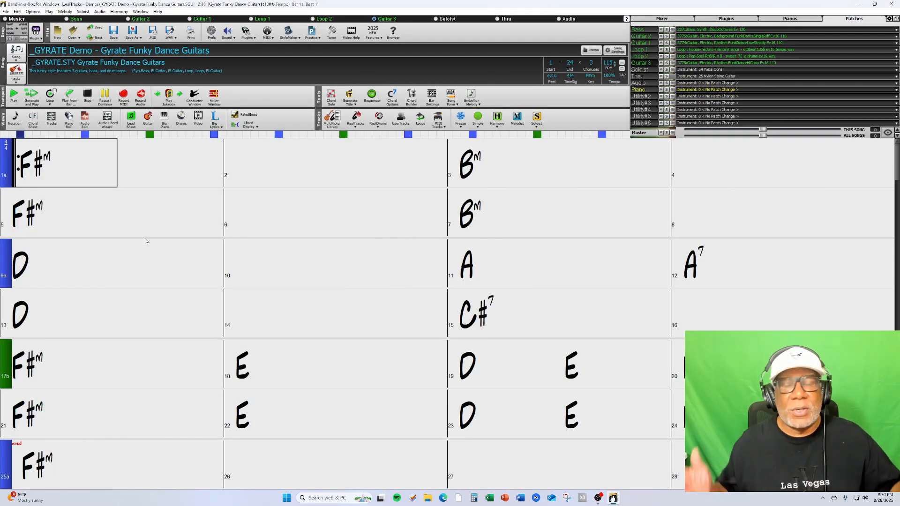
- Play the opening bars of the demo song to audition the style and stop playback
key(F4)
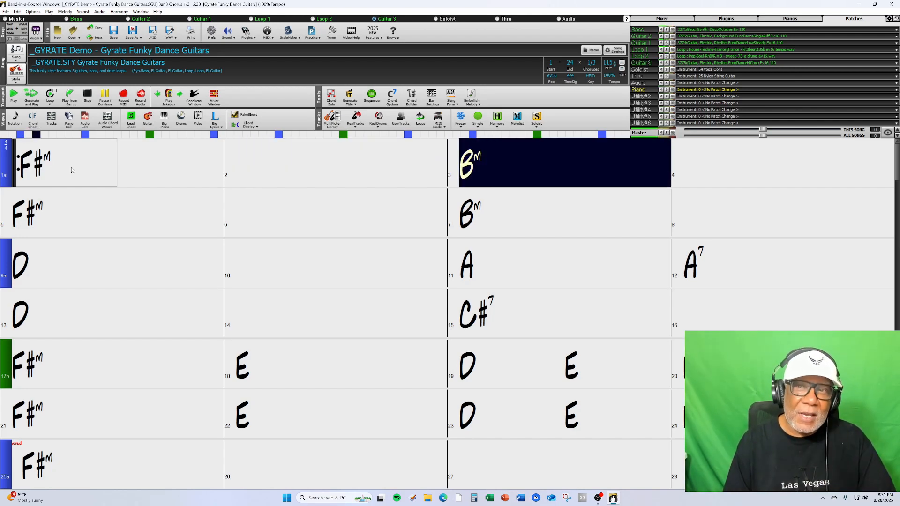
click(87, 94)
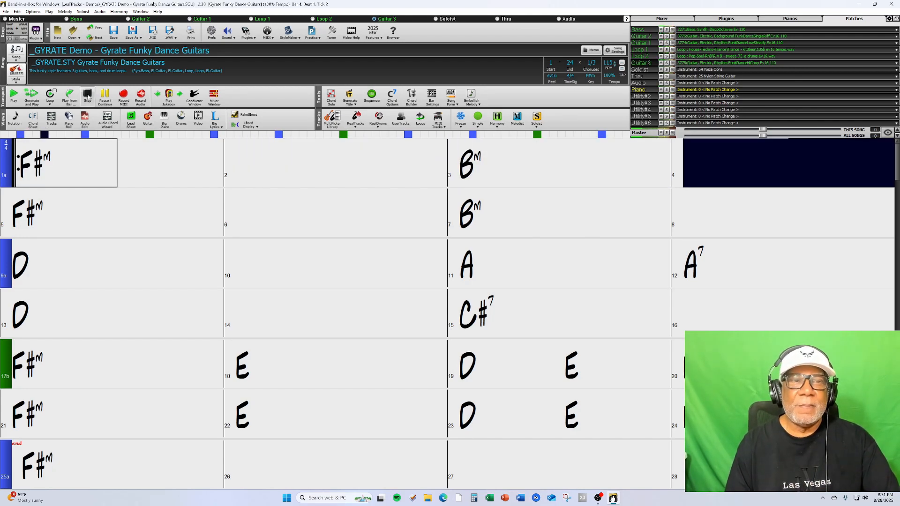
double_click(65, 161)
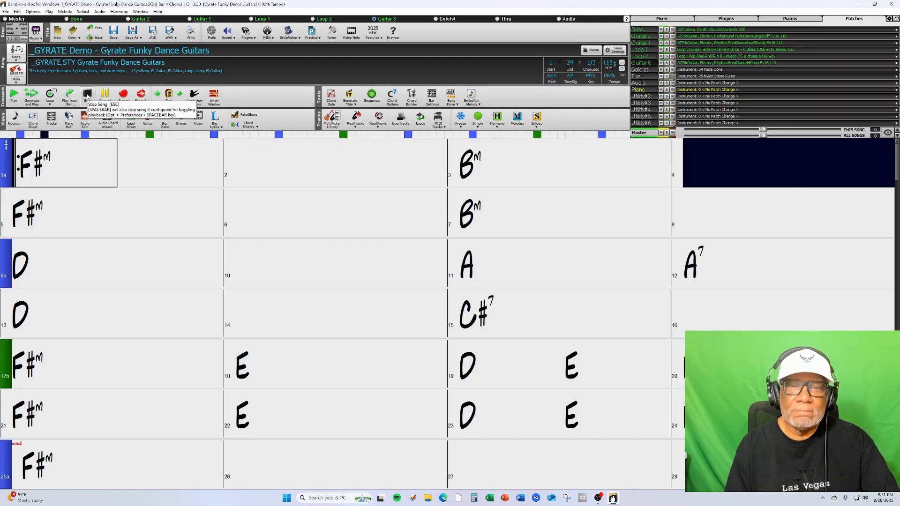
click(88, 93)
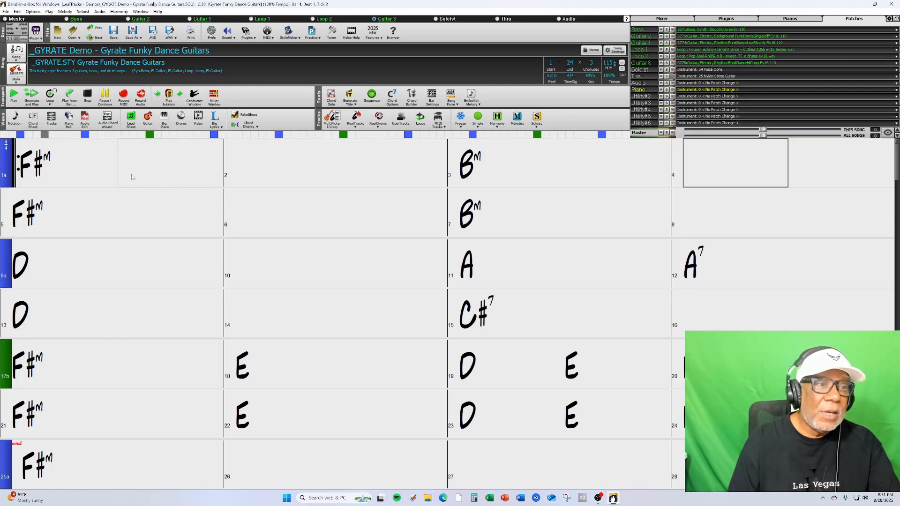
- Set the song to 1 chorus with the Melody track adjusted to fit, and set the last chorus bar to 80
click(593, 70)
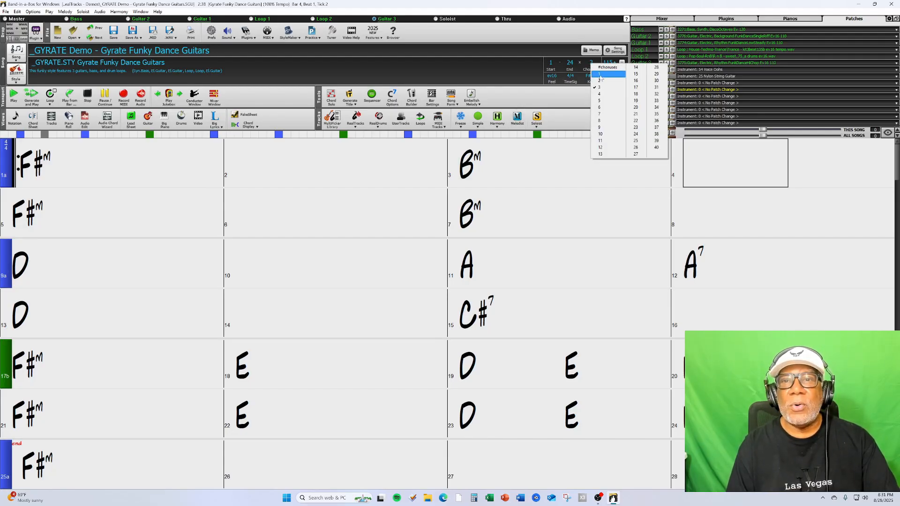
click(601, 78)
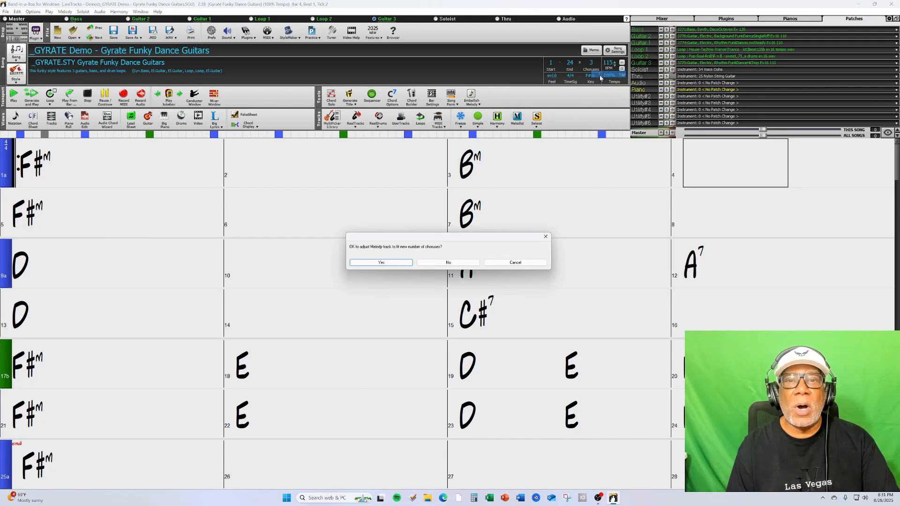
click(396, 264)
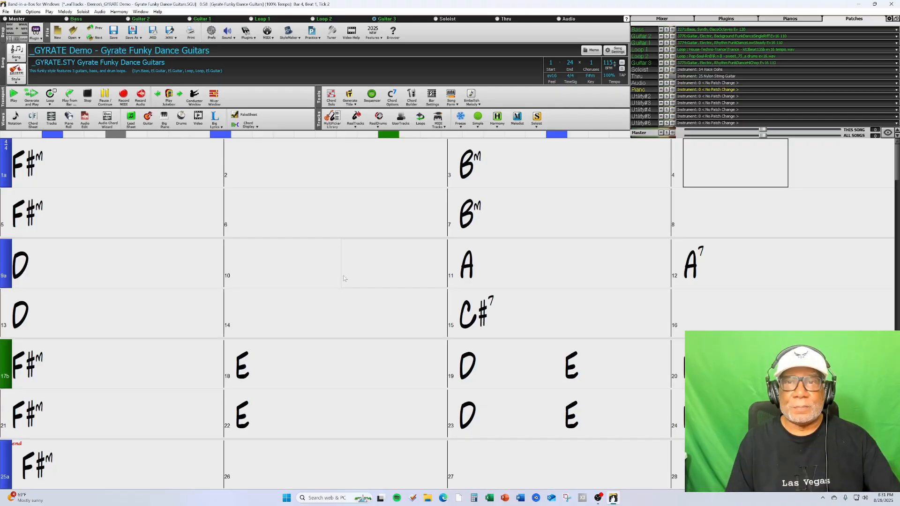
click(571, 64)
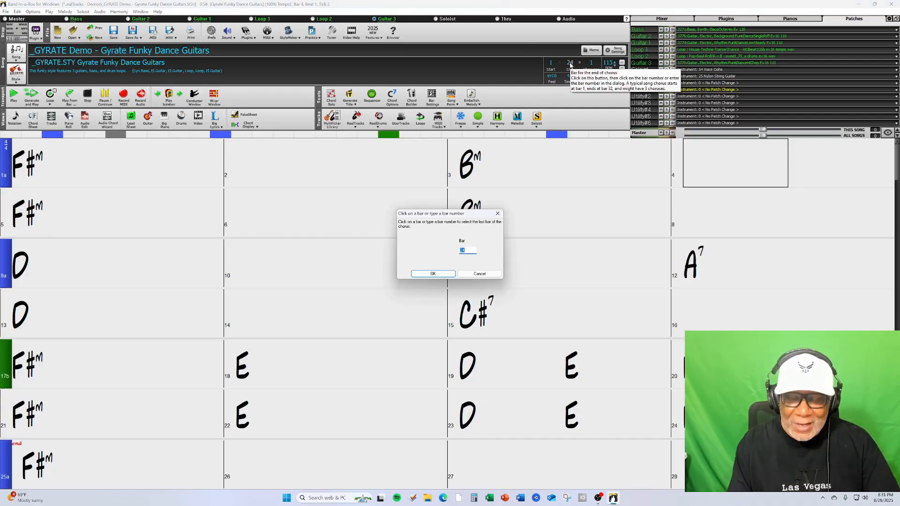
text(80)
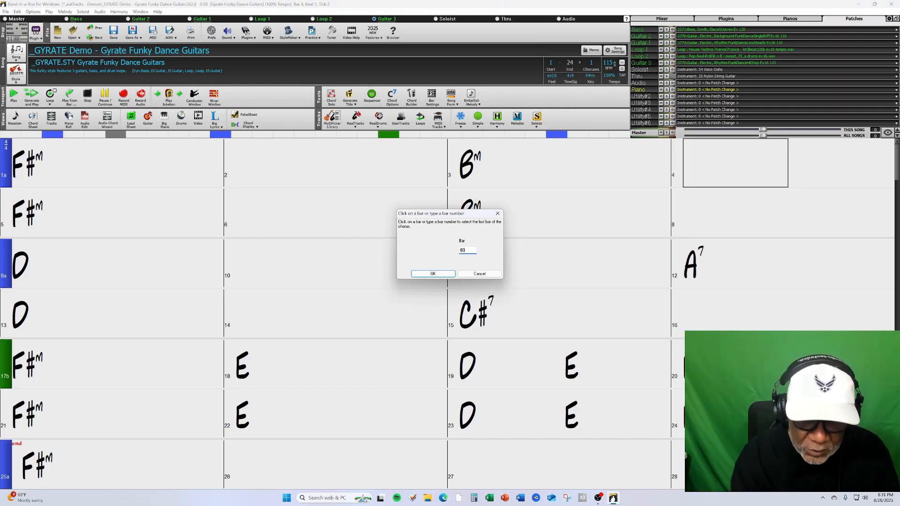
key(Return)
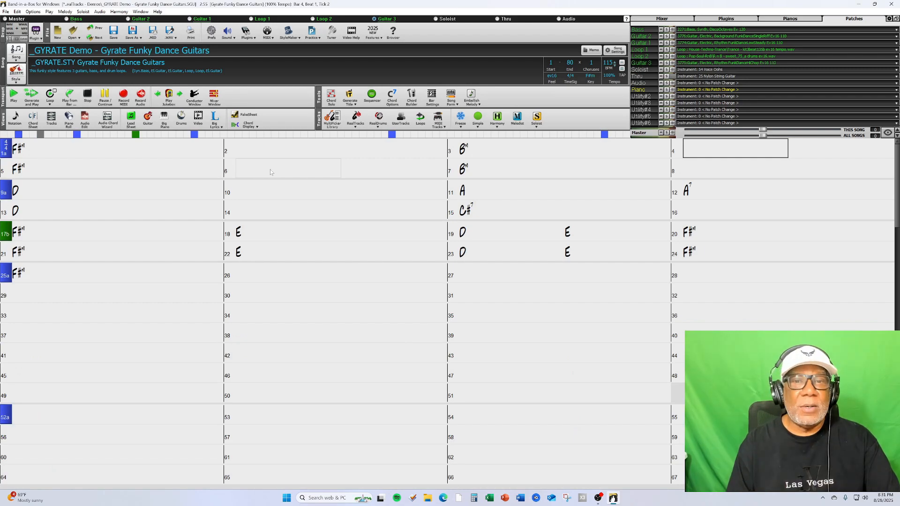
- Select and copy bars 1 to 8 and insert 8 new bars at the start of the song
drag(58, 145, 736, 166)
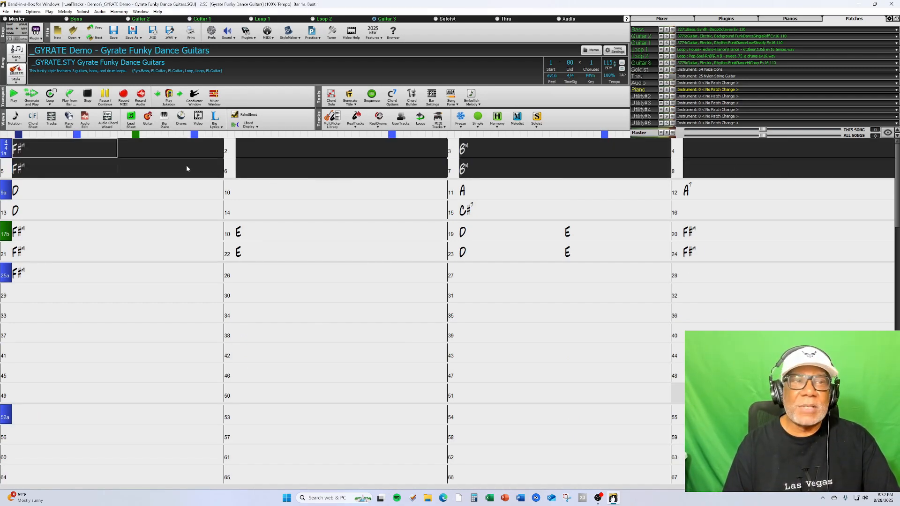
right_click(82, 153)
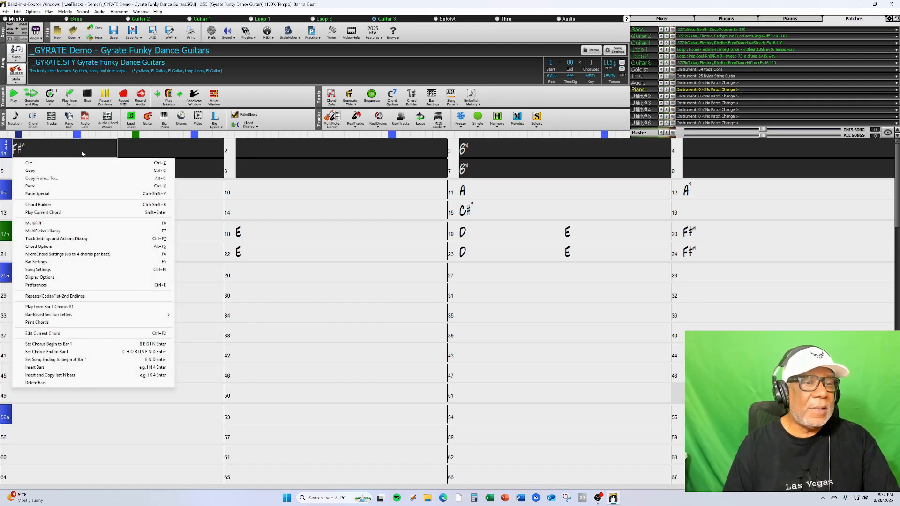
click(38, 170)
right_click(53, 153)
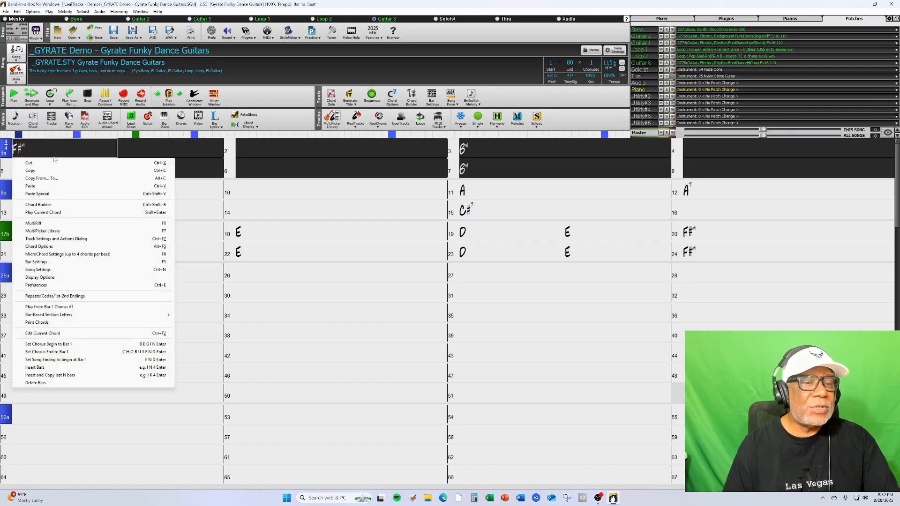
click(35, 368)
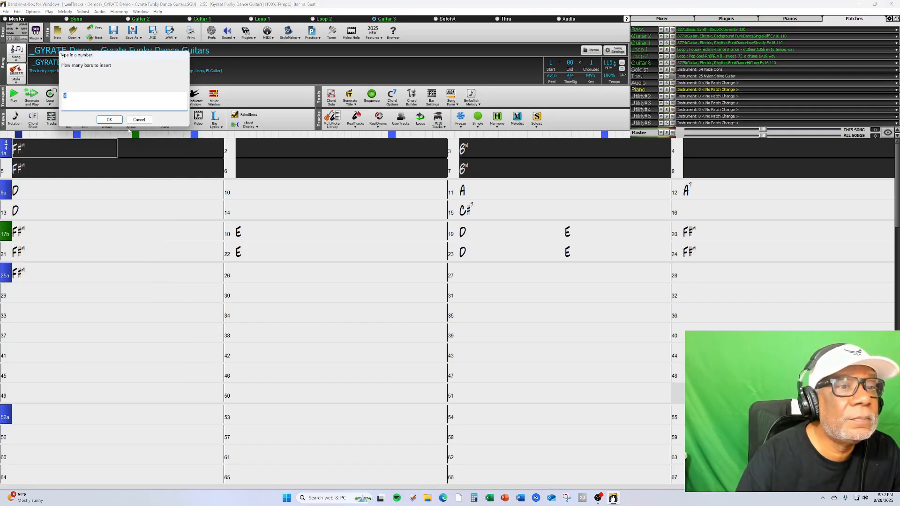
click(109, 120)
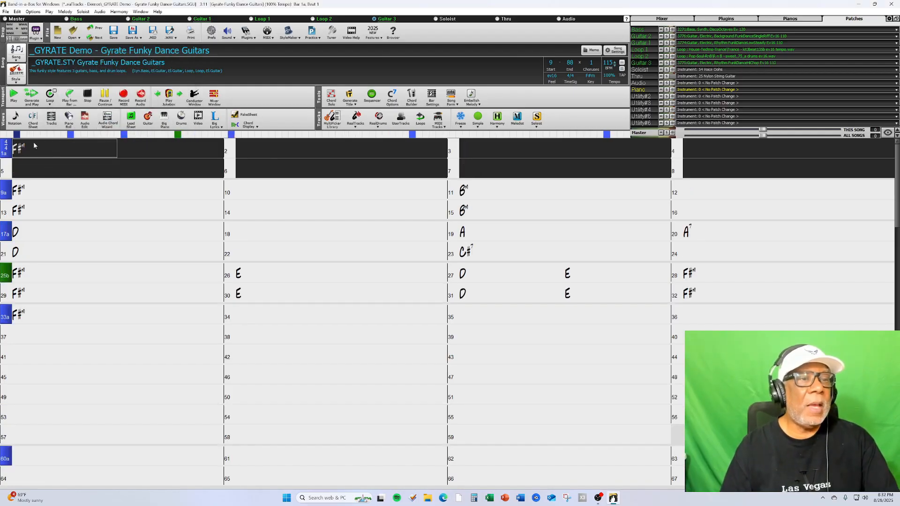
- Copy the chords of bars 9 to 16 and paste them at bar 1 to fill the inserted bars
click(30, 189)
drag(31, 189, 739, 210)
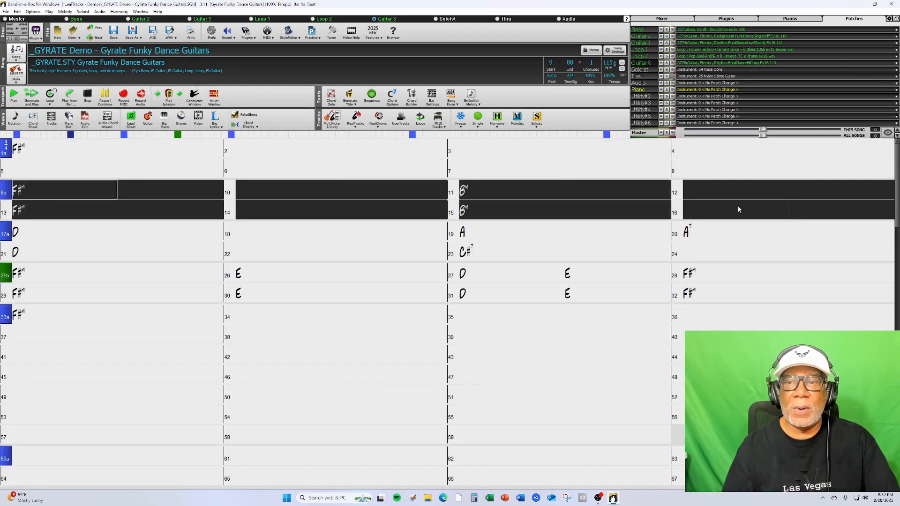
click(39, 146)
drag(37, 186, 730, 208)
right_click(71, 188)
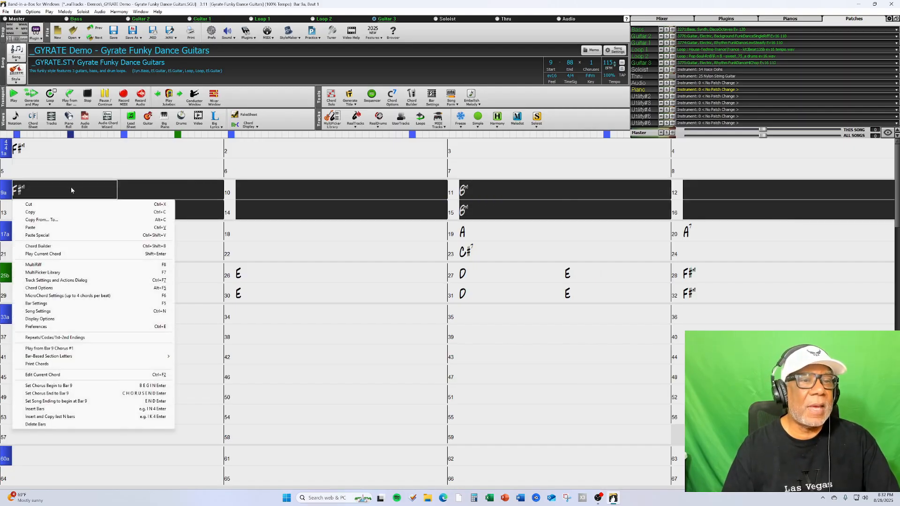
click(45, 212)
click(35, 153)
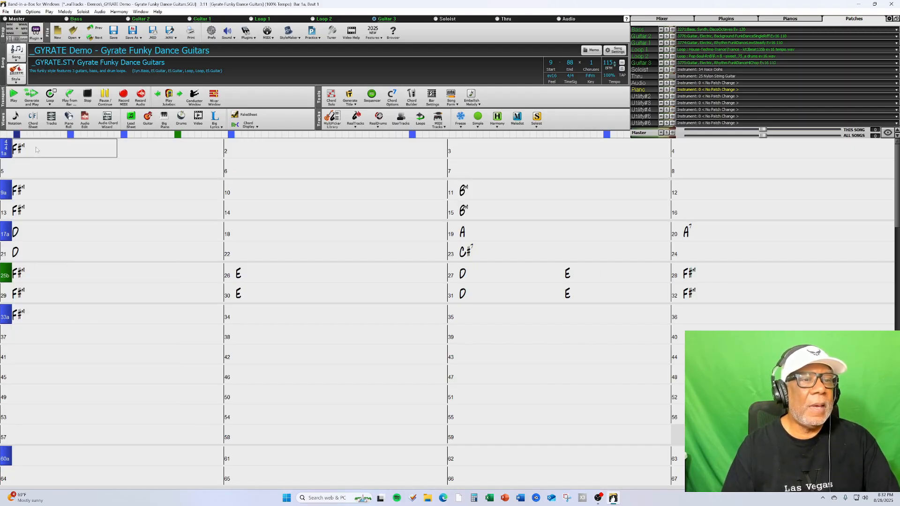
right_click(36, 153)
click(36, 187)
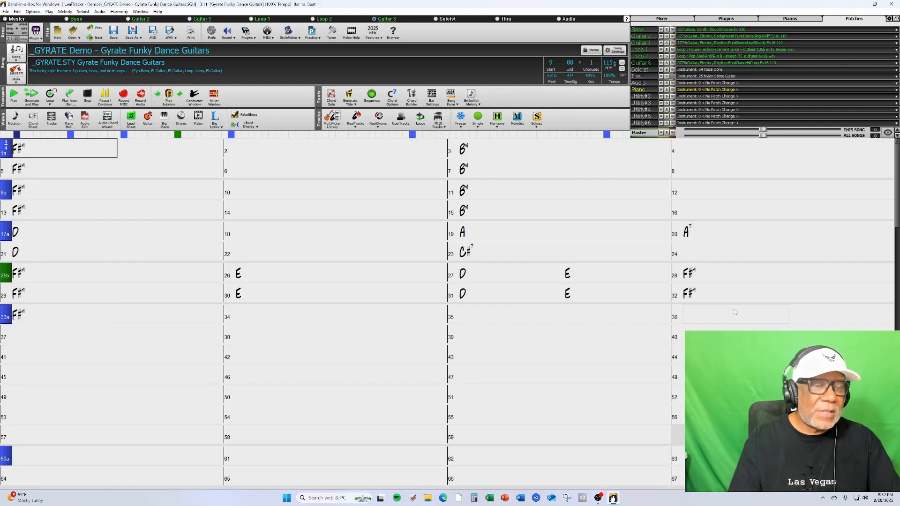
- Copy bars 1 to 32 of the chord sheet and paste them starting at bar 37
shift+click(734, 294)
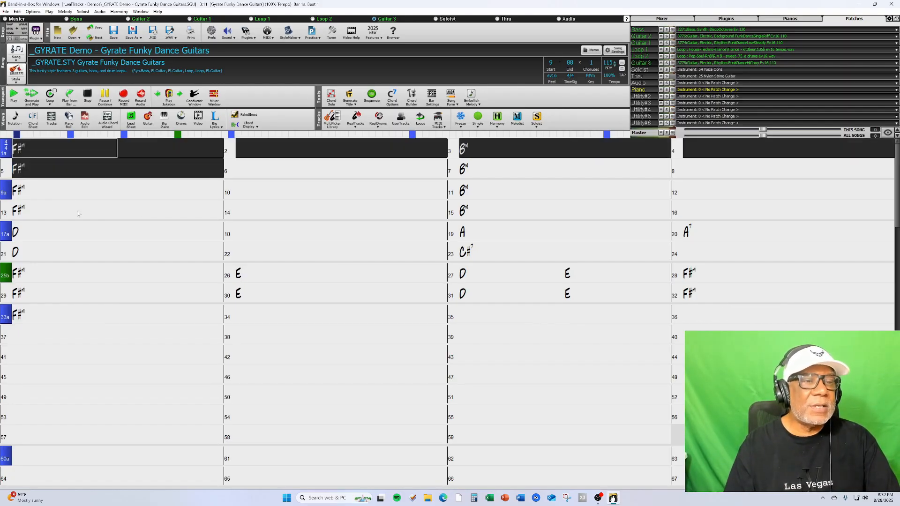
right_click(63, 148)
click(55, 154)
drag(55, 154, 753, 287)
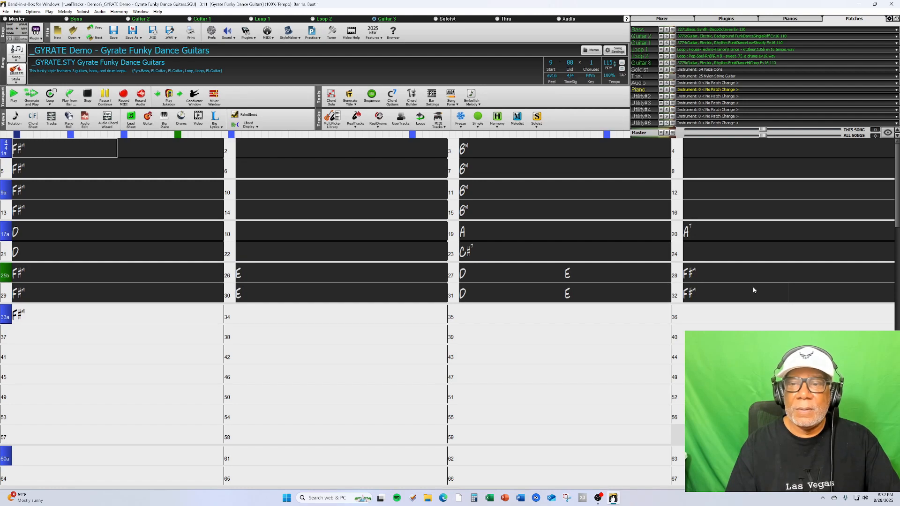
right_click(68, 154)
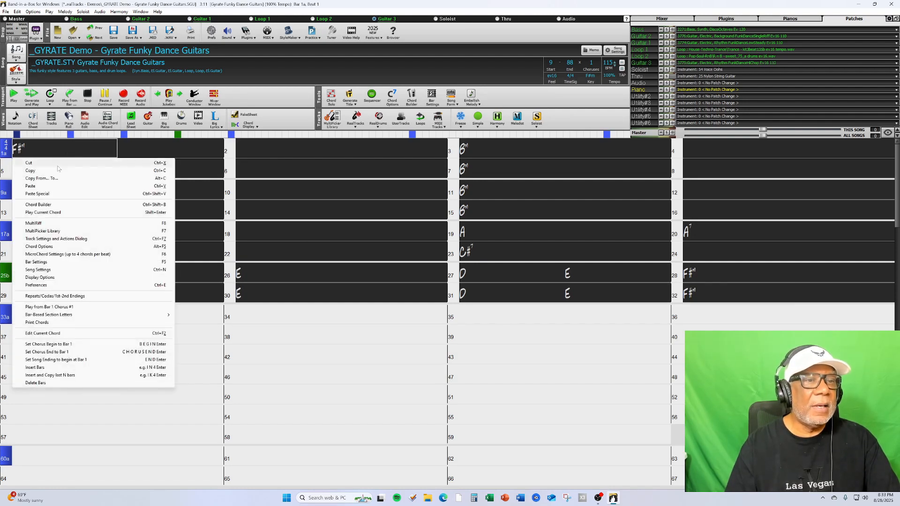
click(35, 171)
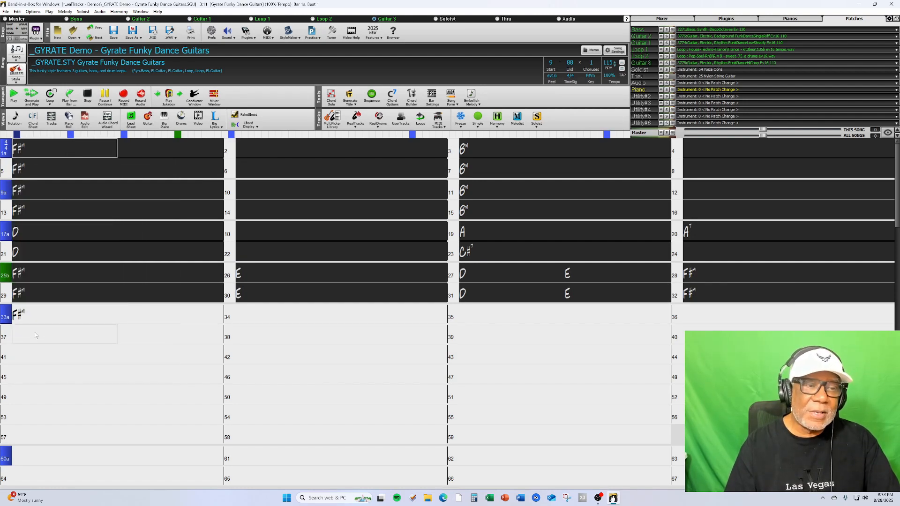
click(35, 336)
right_click(34, 336)
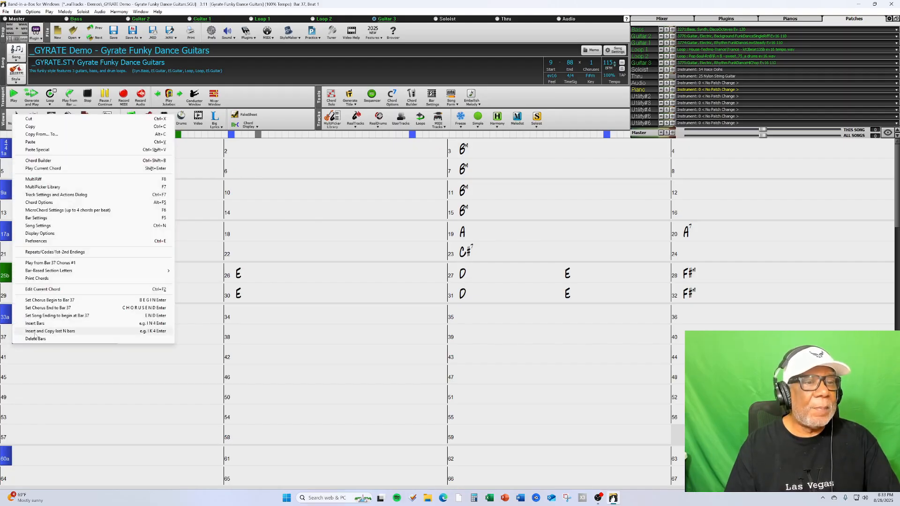
click(30, 142)
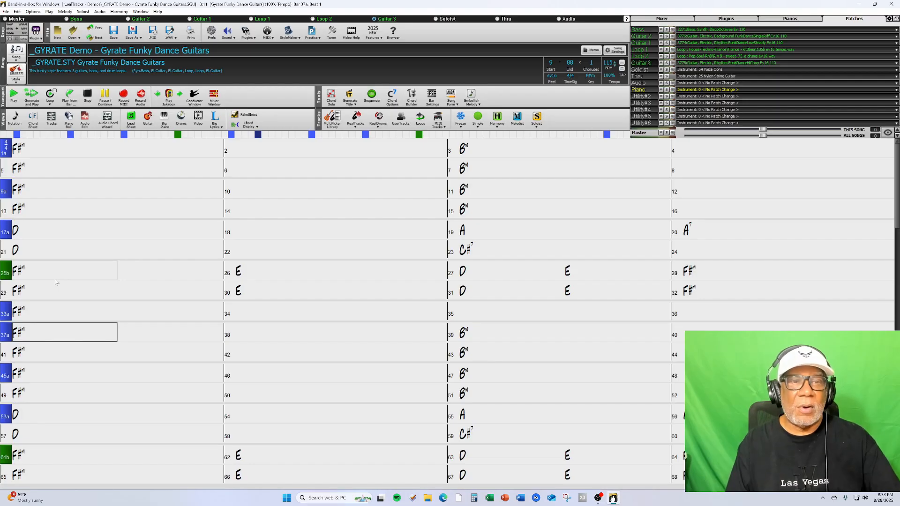
- Play the extended arrangement from bar 1 and stop playback after the first few bars
click(62, 149)
click(63, 148)
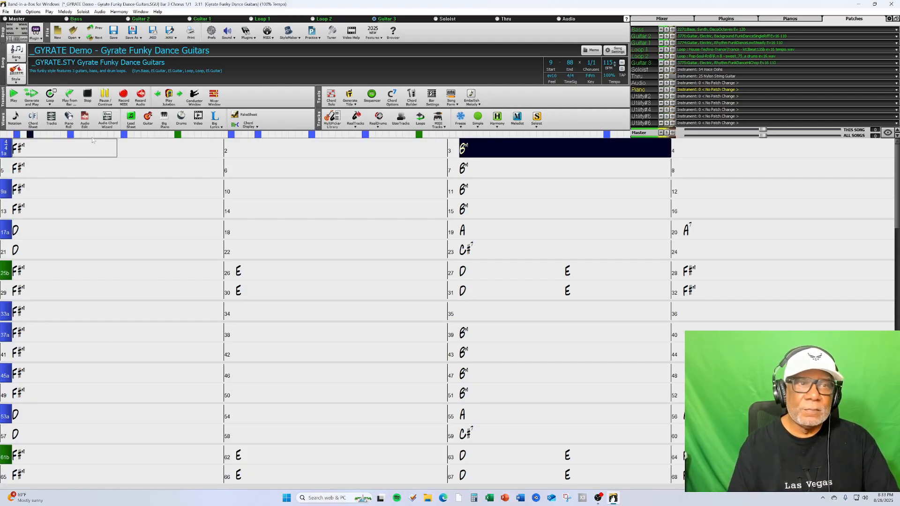
click(88, 95)
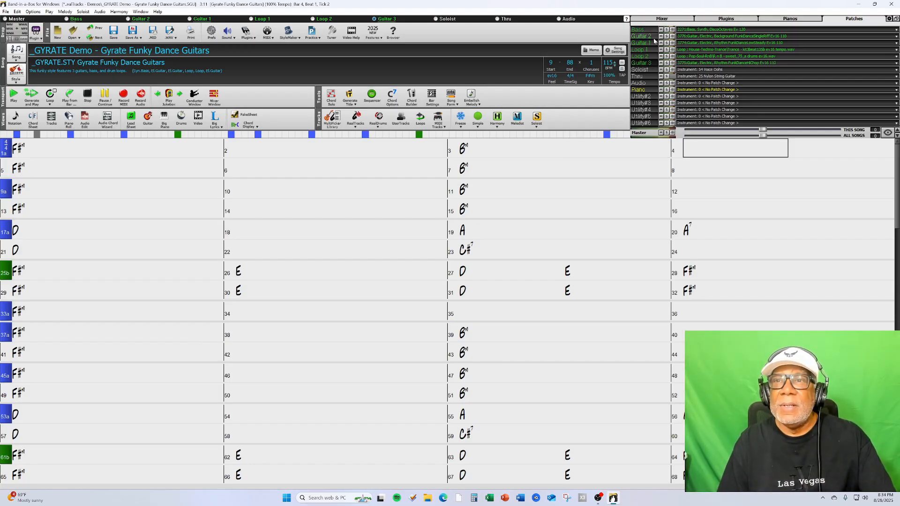
- Assign the Vocal Aahs, Background Pop3-part Ev 085 RealTrack to the Soloist track, audition it solo, and generate the track
right_click(645, 70)
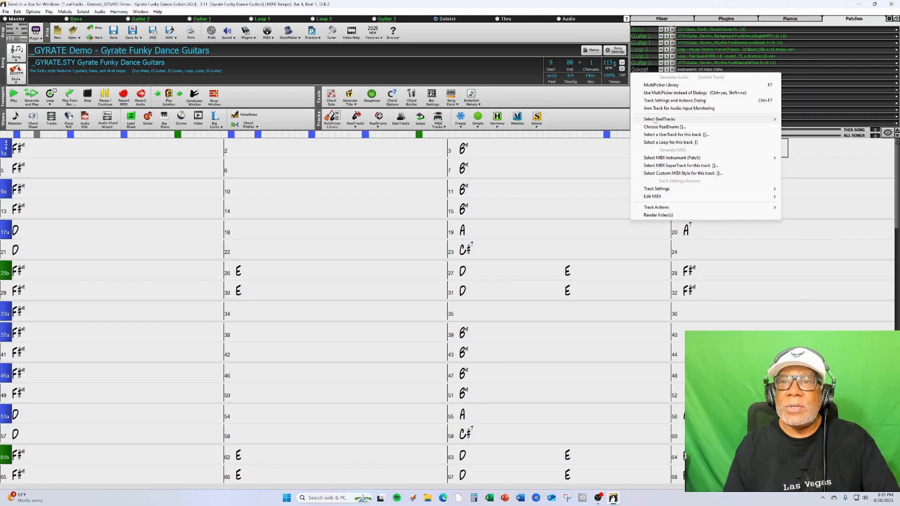
mouse_move(655, 121)
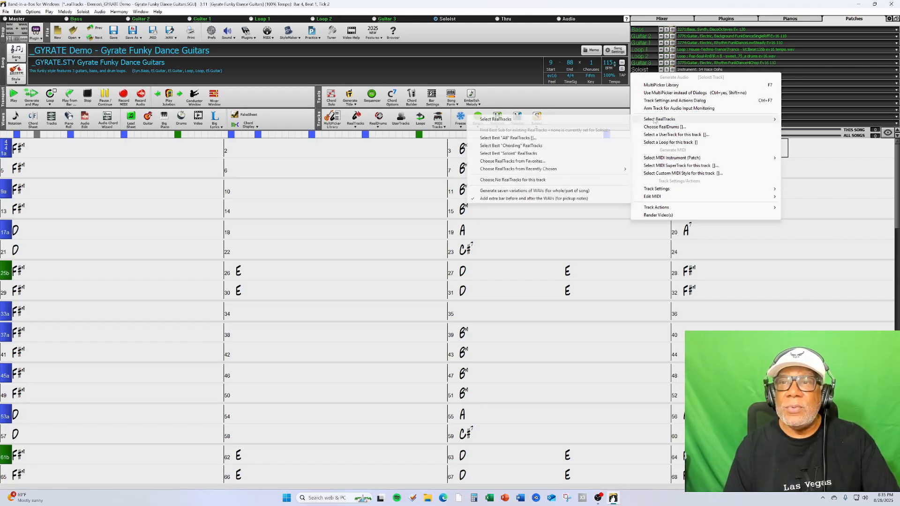
click(559, 117)
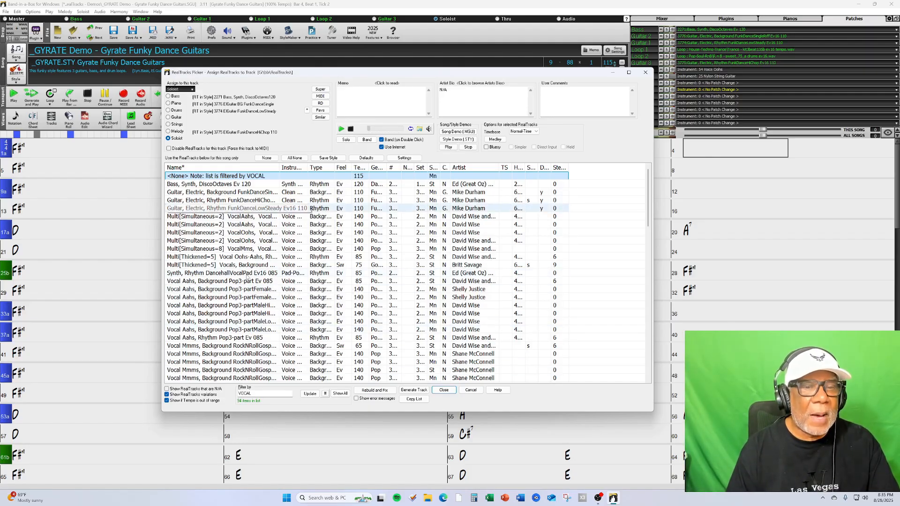
click(265, 281)
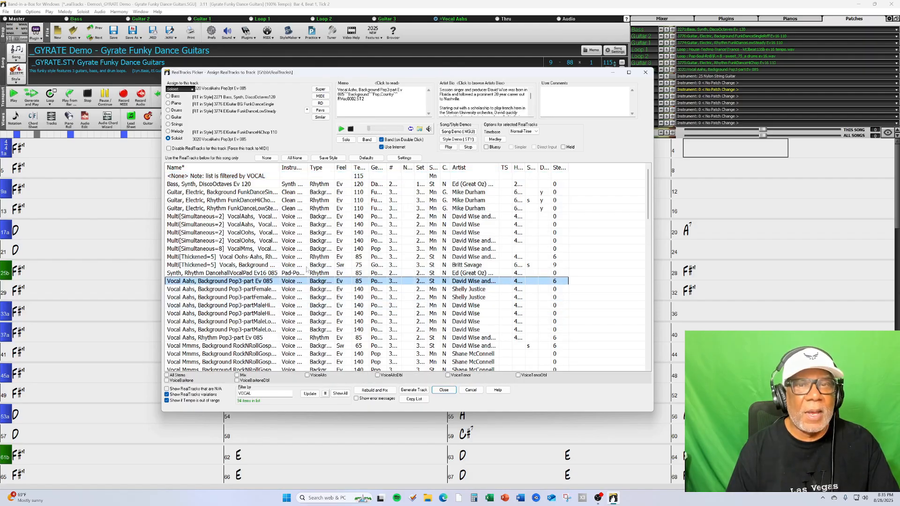
click(346, 140)
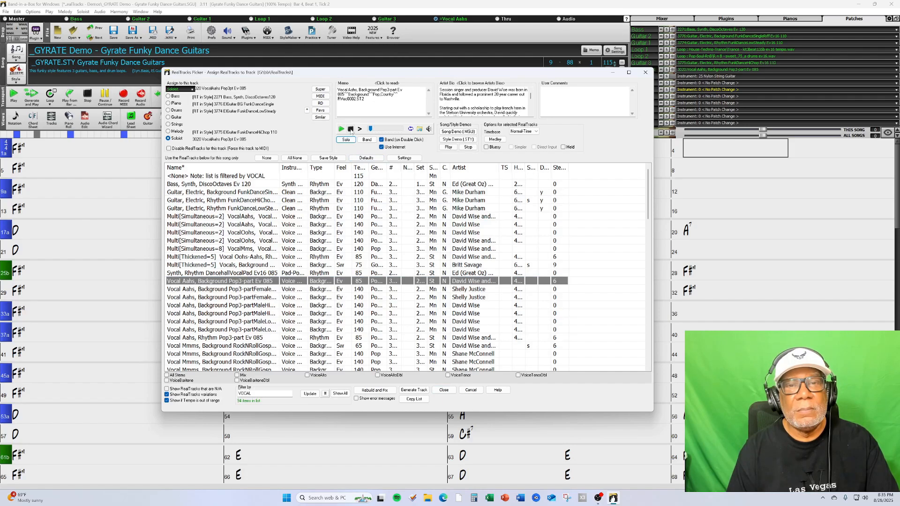
click(413, 390)
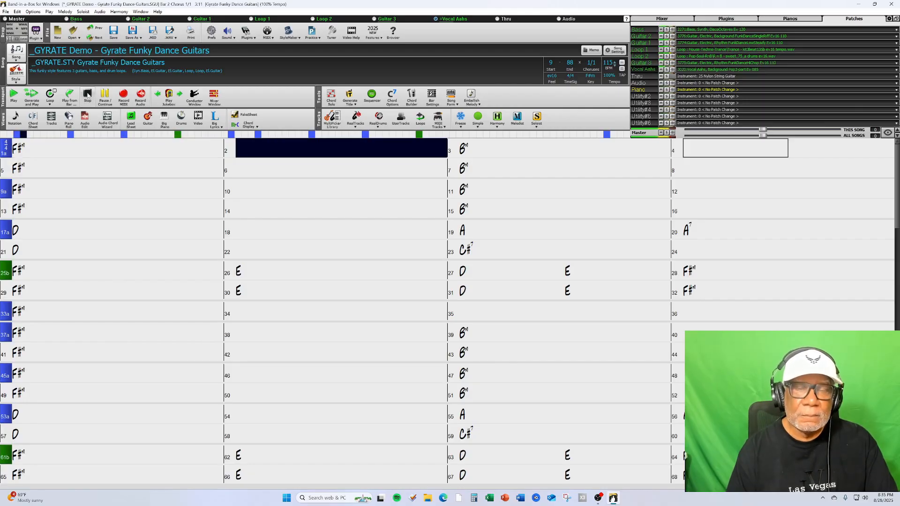
click(87, 94)
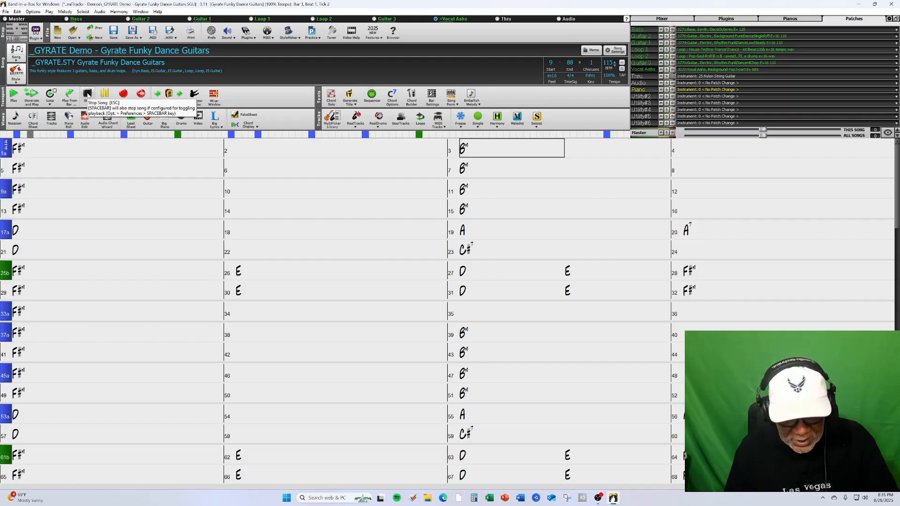
- Start choosing a RealTrack for the Utility #2 track and filter the list by STRINGS
right_click(647, 97)
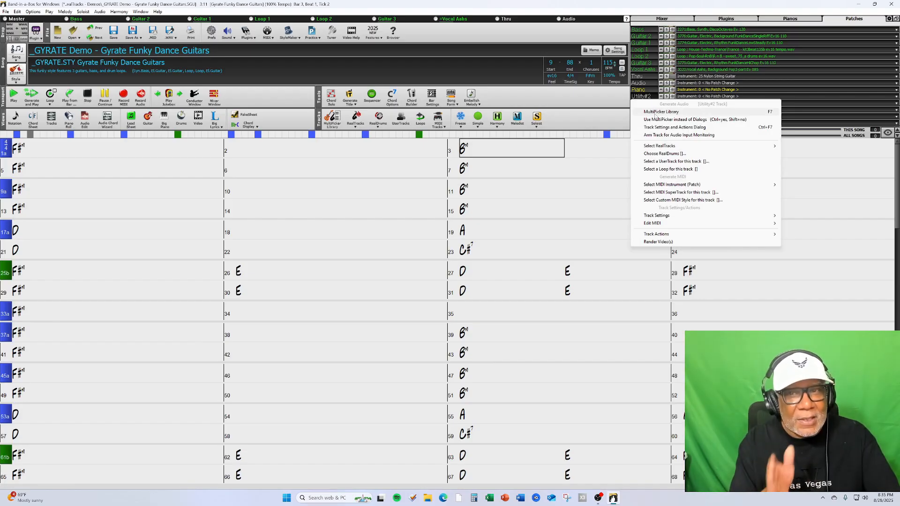
mouse_move(662, 148)
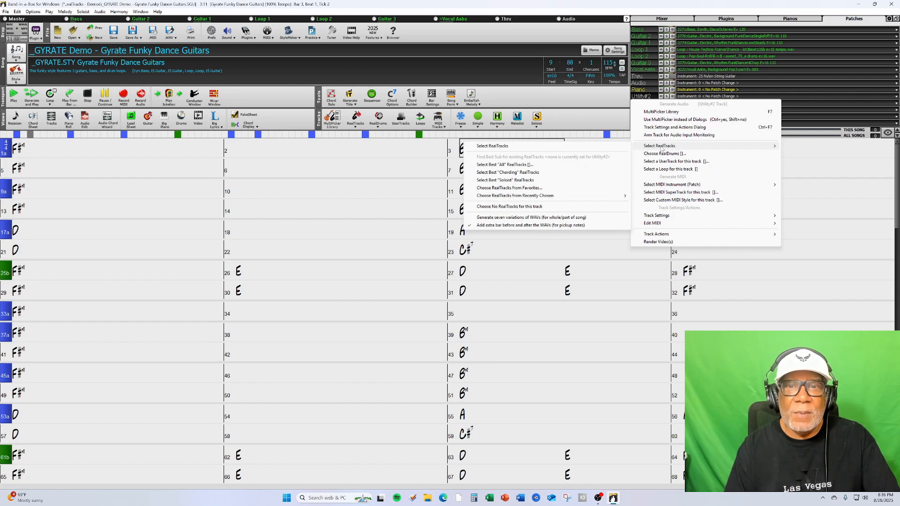
click(590, 147)
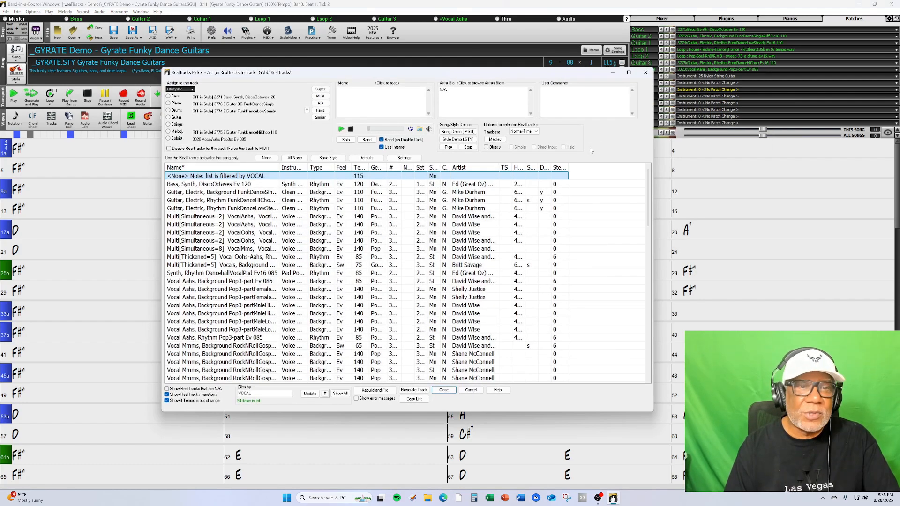
click(263, 394)
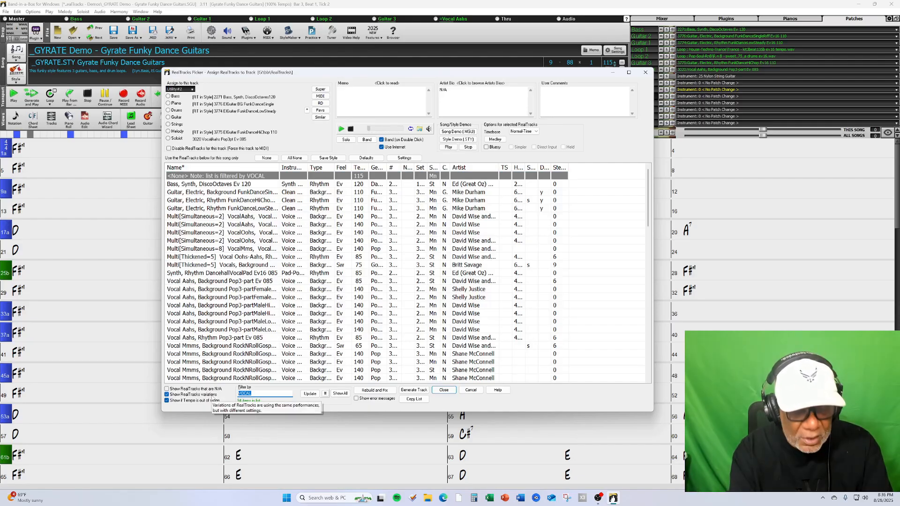
text(STRINGS)
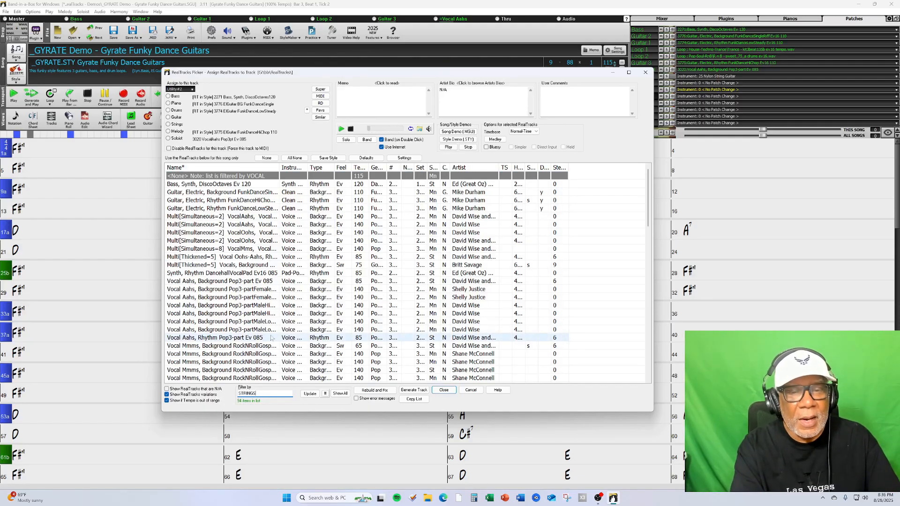
click(310, 394)
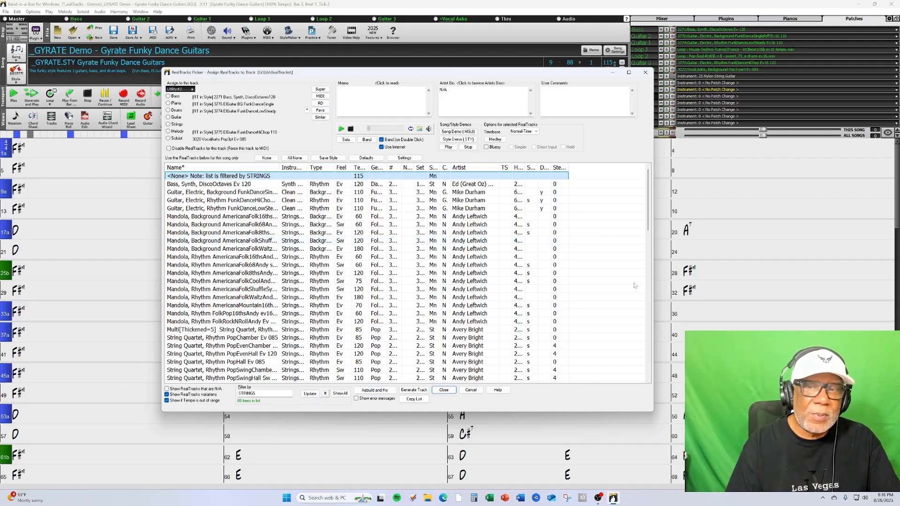
- Assign Strings, Rhythm JazzBalladPads Sw 060 to the Utility #2 track, audition it solo, and generate the track
drag(650, 228, 651, 248)
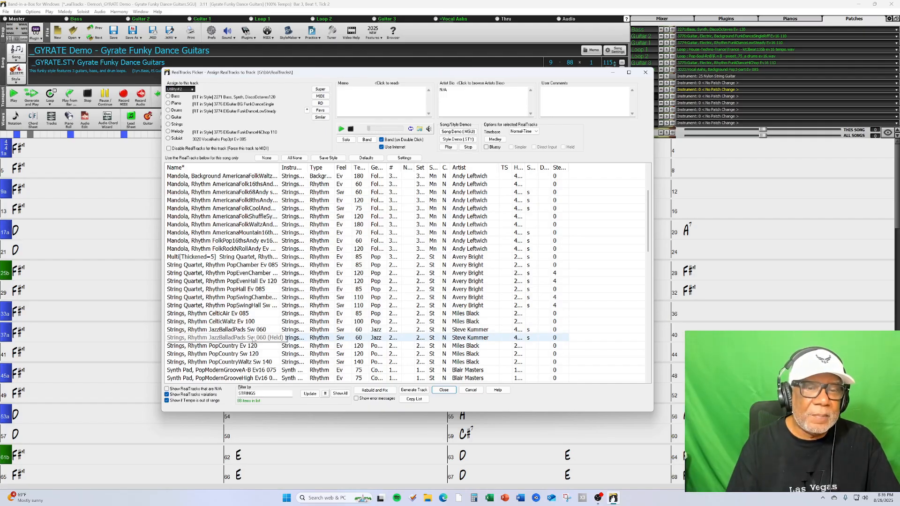
click(253, 338)
click(253, 331)
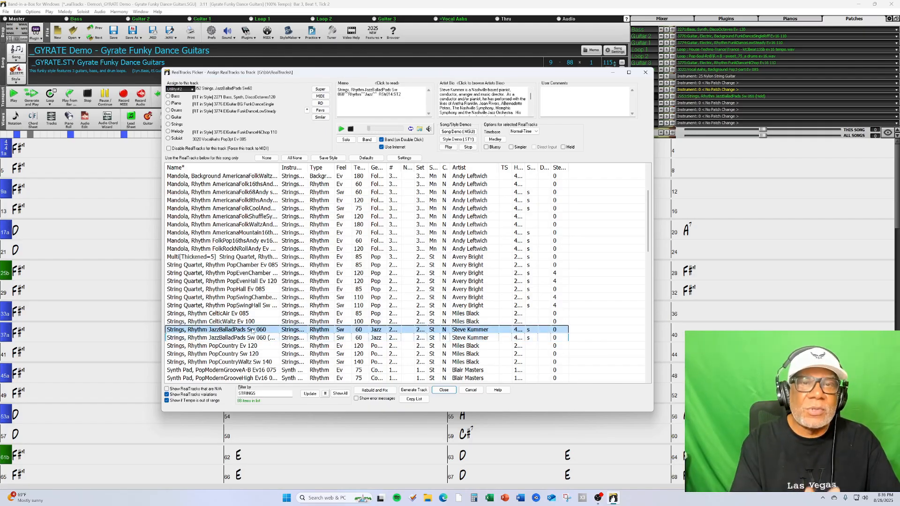
click(346, 139)
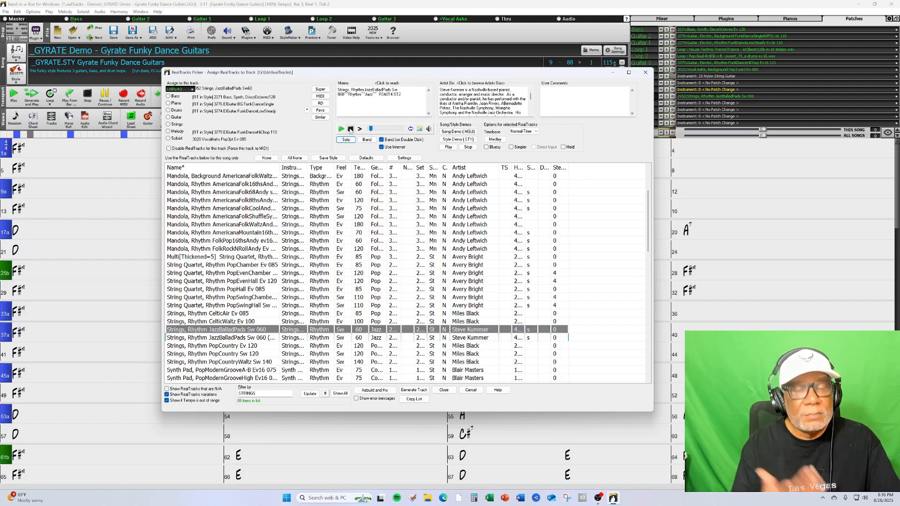
click(420, 390)
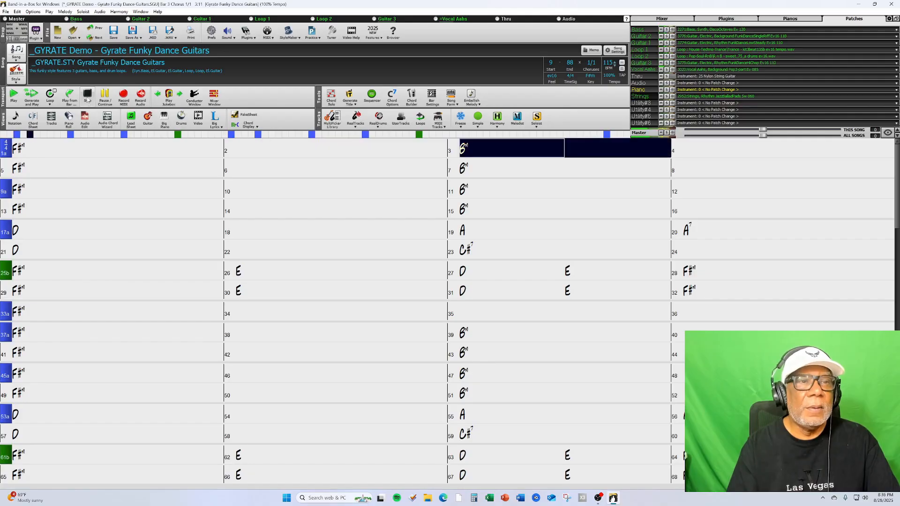
click(87, 96)
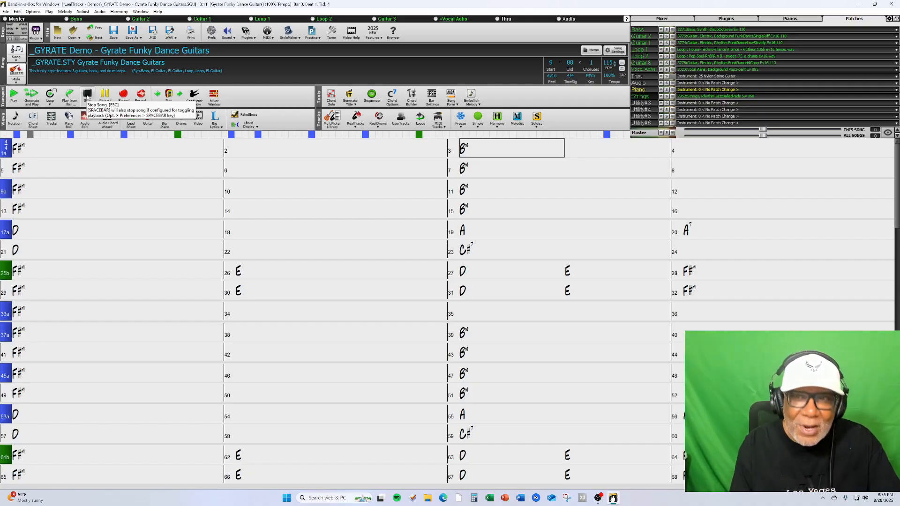
- Start choosing a RealTrack for the Utility #3 track and filter the list by GUITAR, ELECTRIC, RHYTHM, WAH
right_click(643, 105)
mouse_move(673, 154)
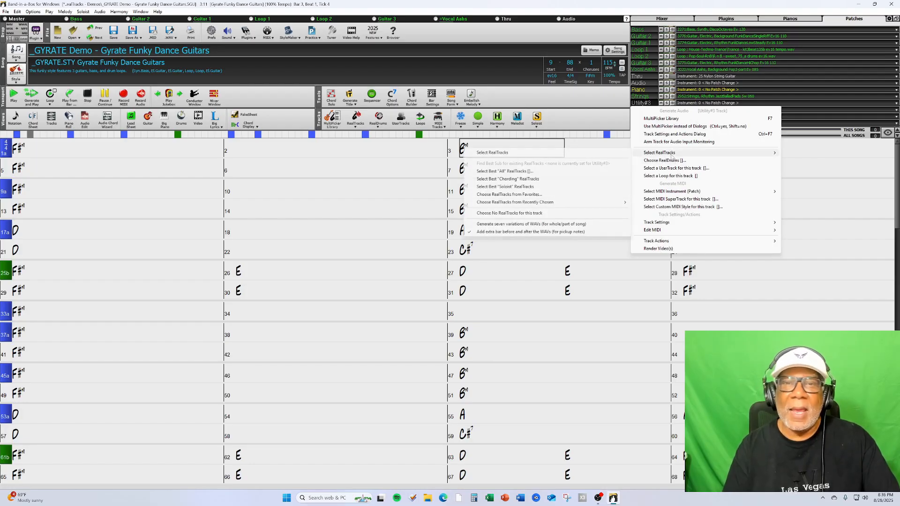
click(656, 158)
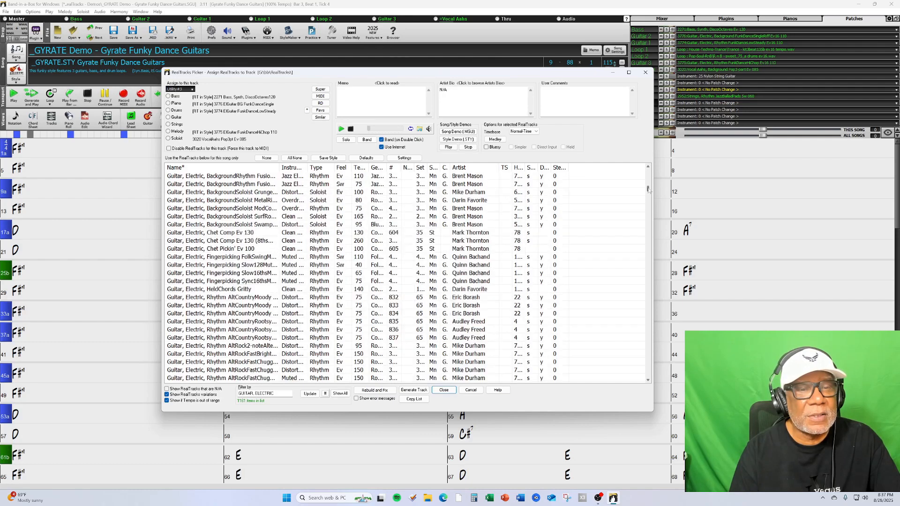
click(279, 392)
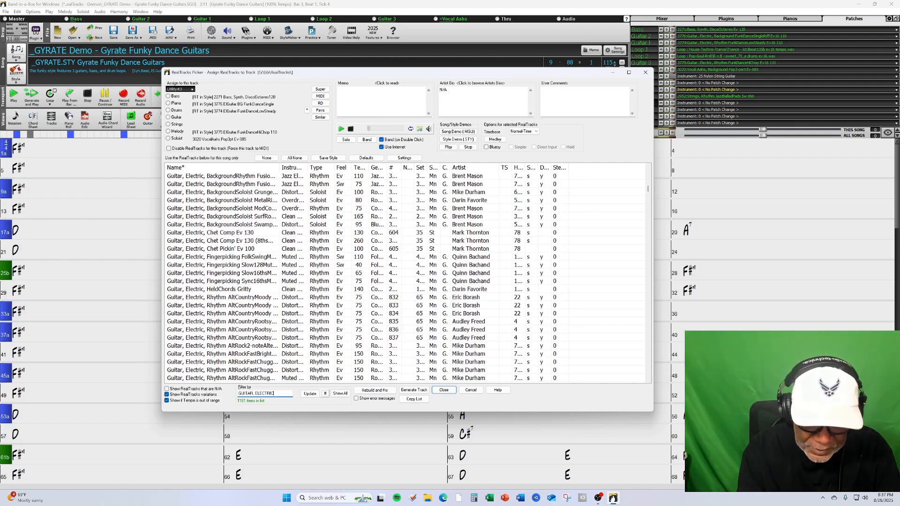
text(, RHYTHM, WAS)
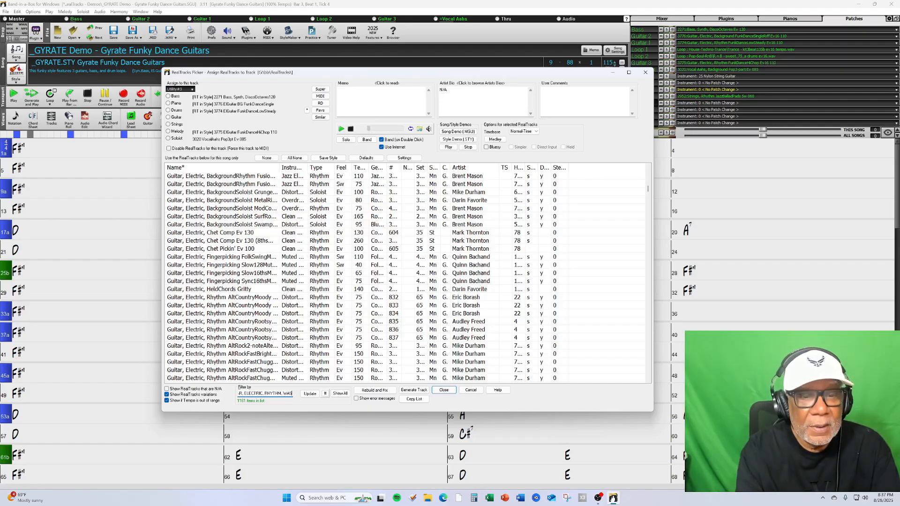
key(BackSpace)
text(H)
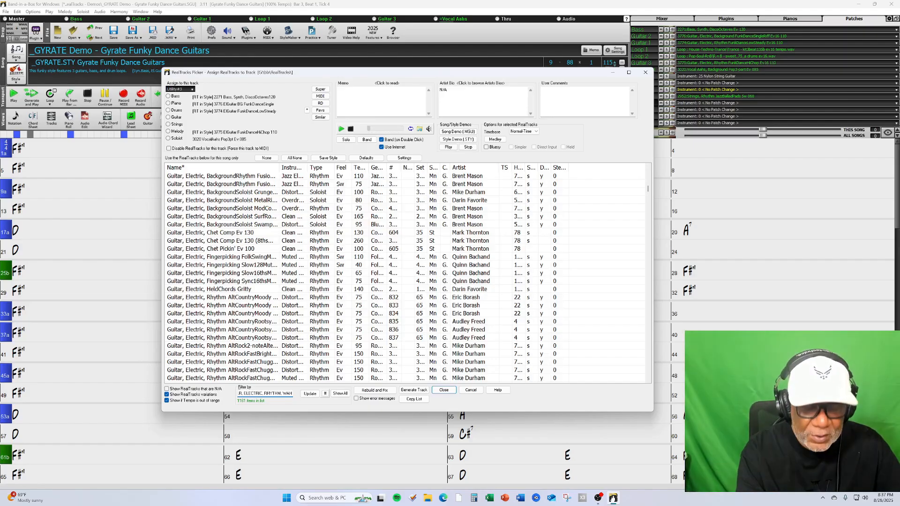
click(310, 394)
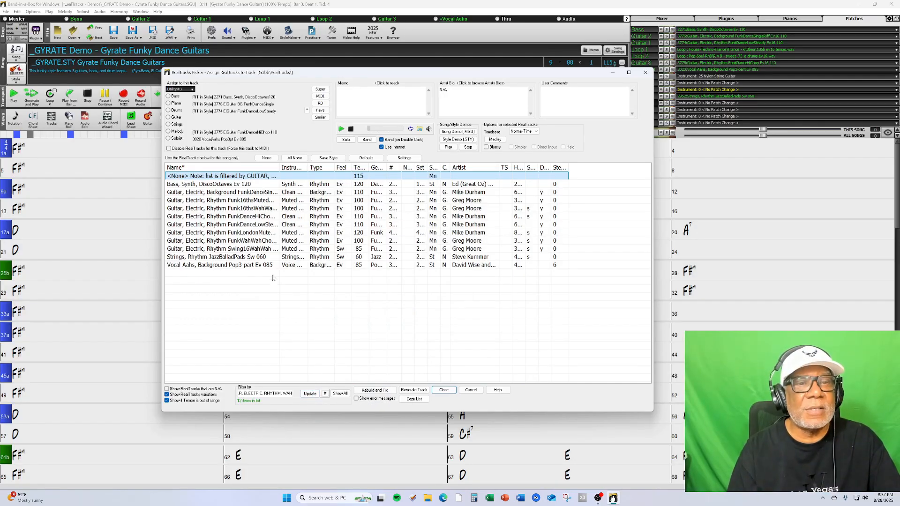
- Assign Guitar, Electric, Rhythm Funk16thsWahWah Ev16 100 to the Utility #3 track, audition it solo, and generate the track
click(250, 210)
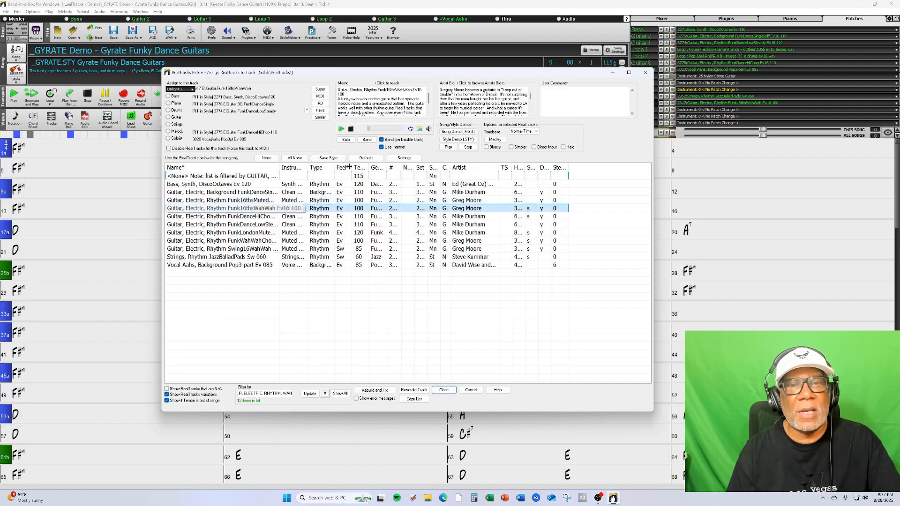
click(351, 142)
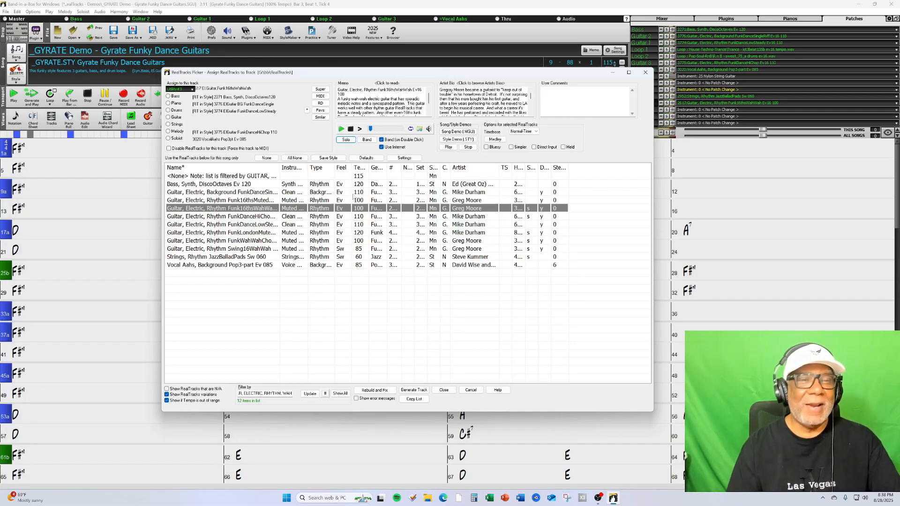
click(415, 390)
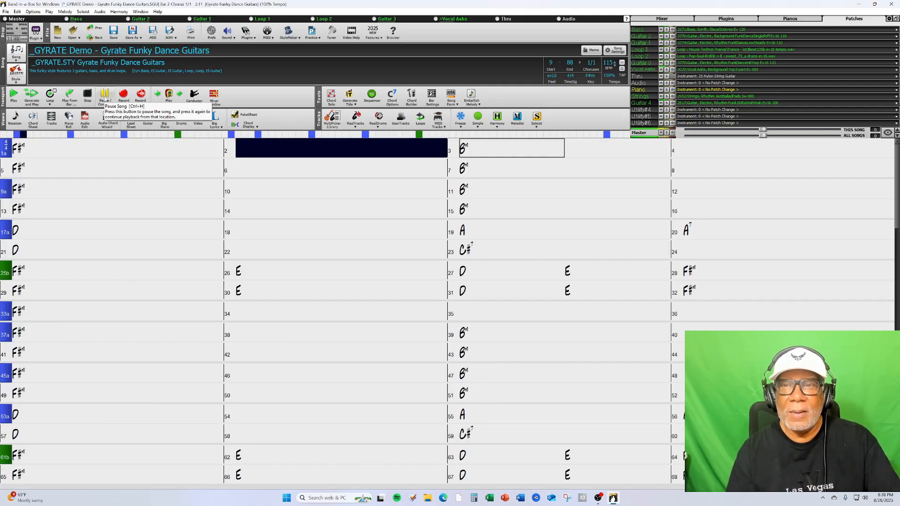
click(105, 96)
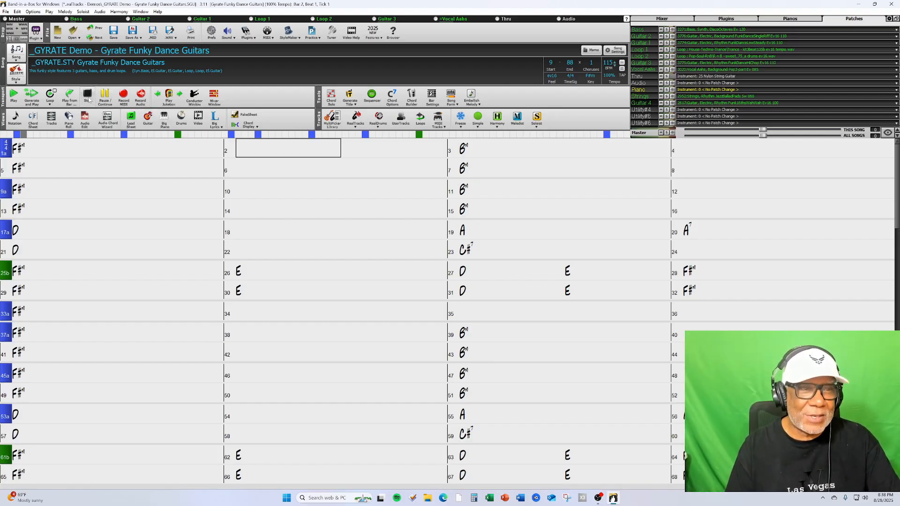
- Assign Horn Section, Background RnBFunky3-part Ev 120 to the Utility #4 track, audition it solo, and generate the track
click(647, 111)
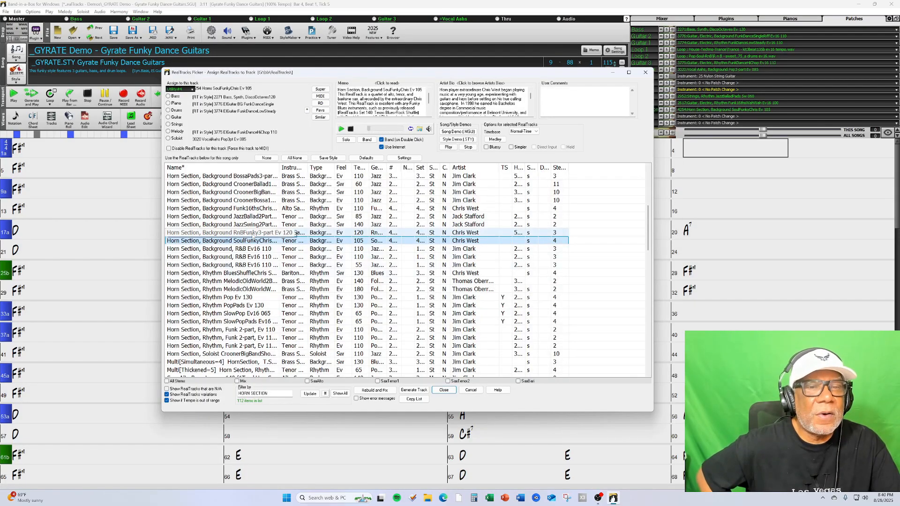
click(254, 233)
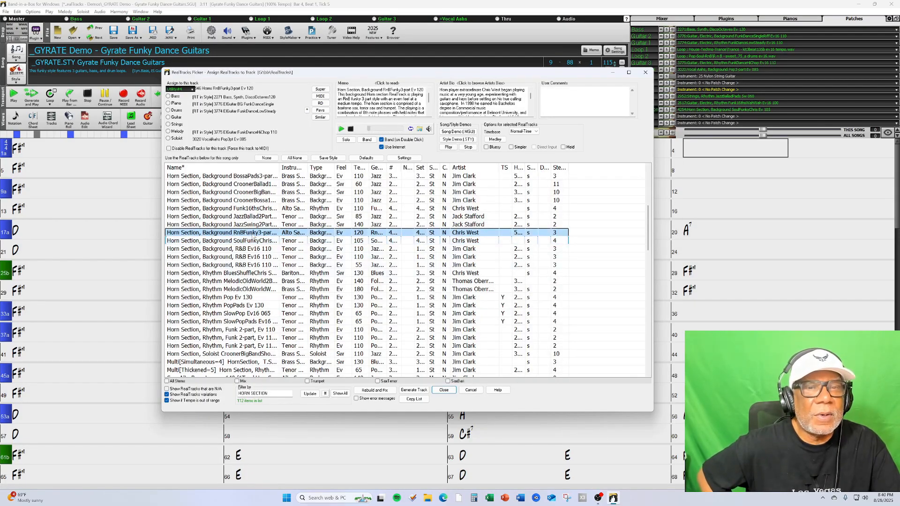
click(345, 140)
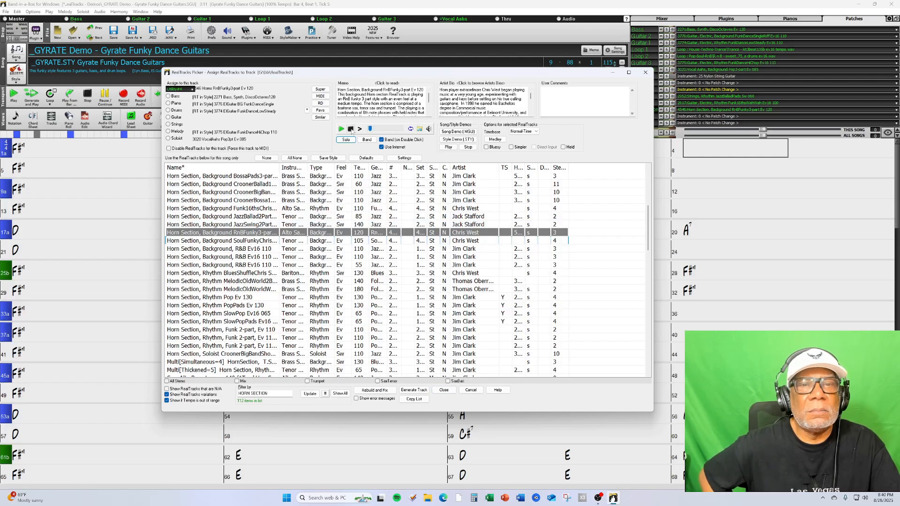
click(415, 390)
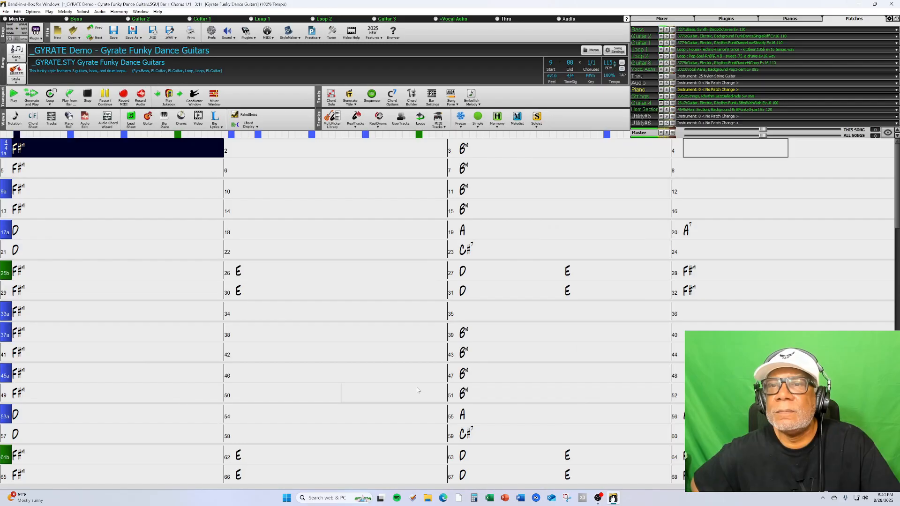
key(Right)
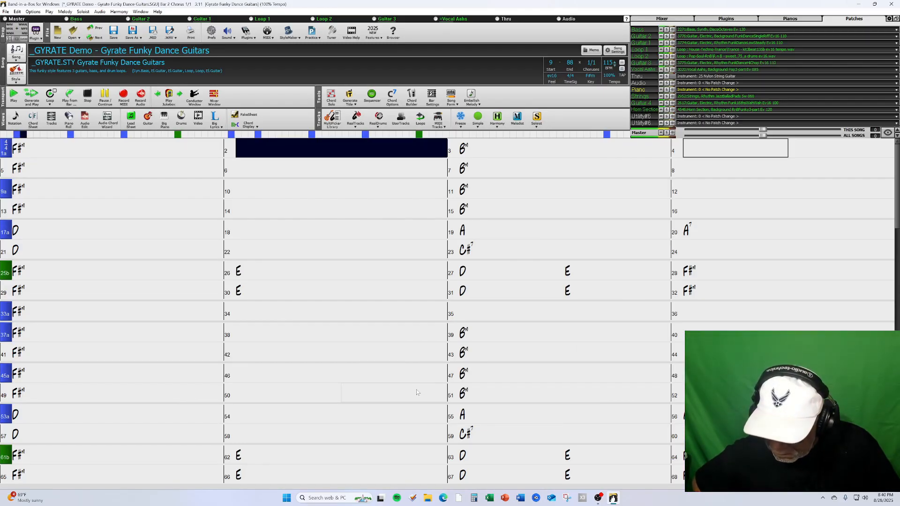
key(Right)
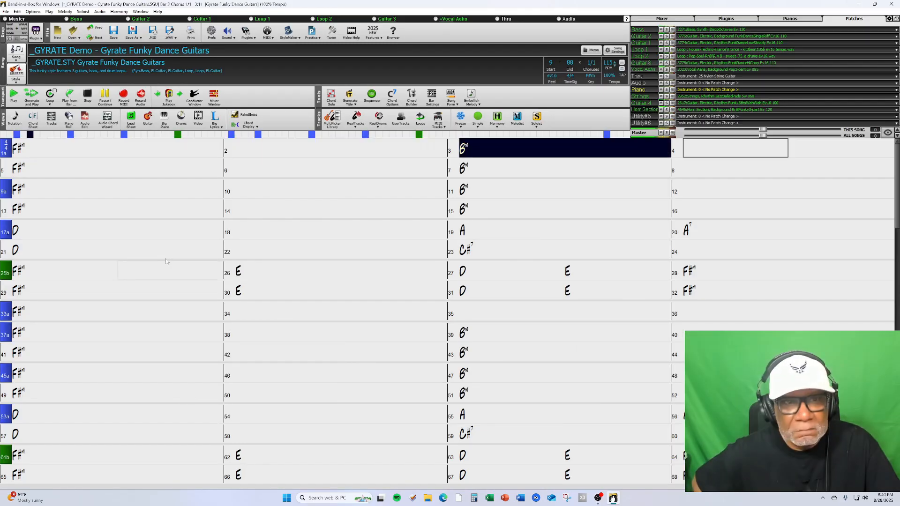
click(88, 97)
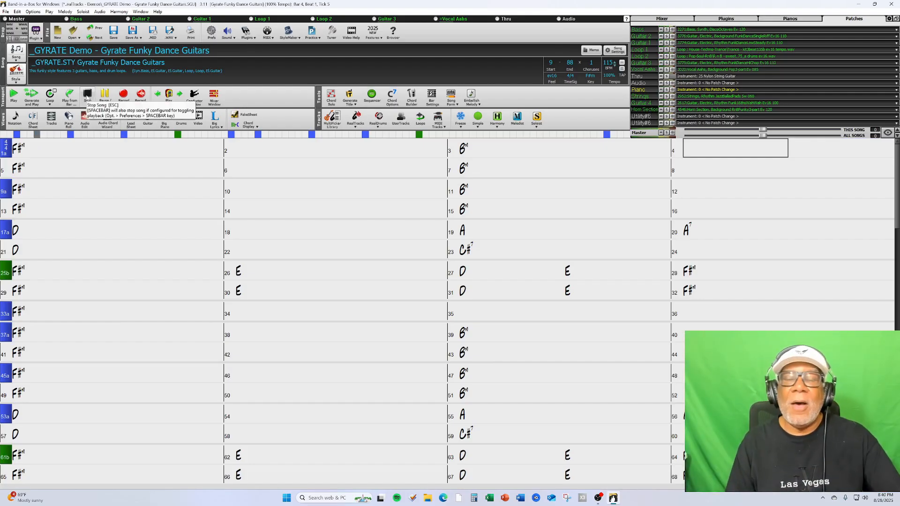
- Assign the Synth, BellPad, Rhythm 80sPopMelodic RealTrack to the Utility #5 track, generate the track, and stop playback
right_click(640, 117)
click(666, 213)
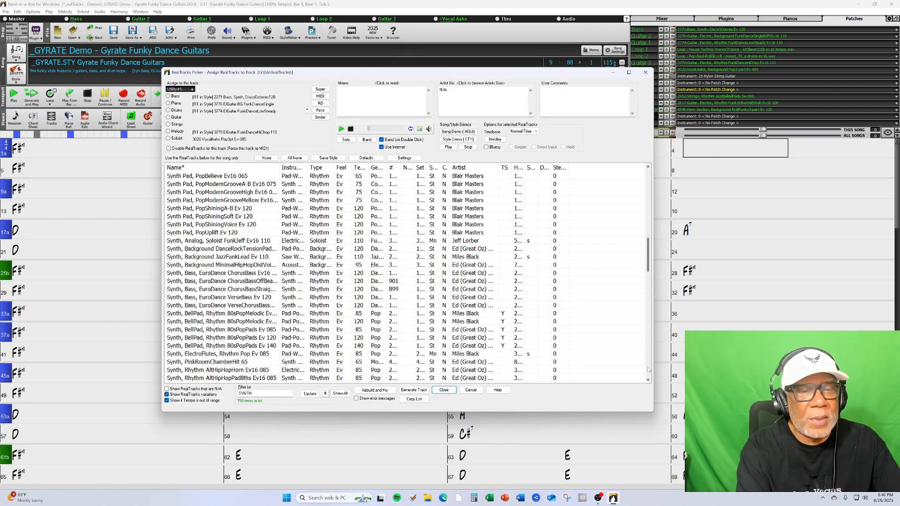
click(319, 314)
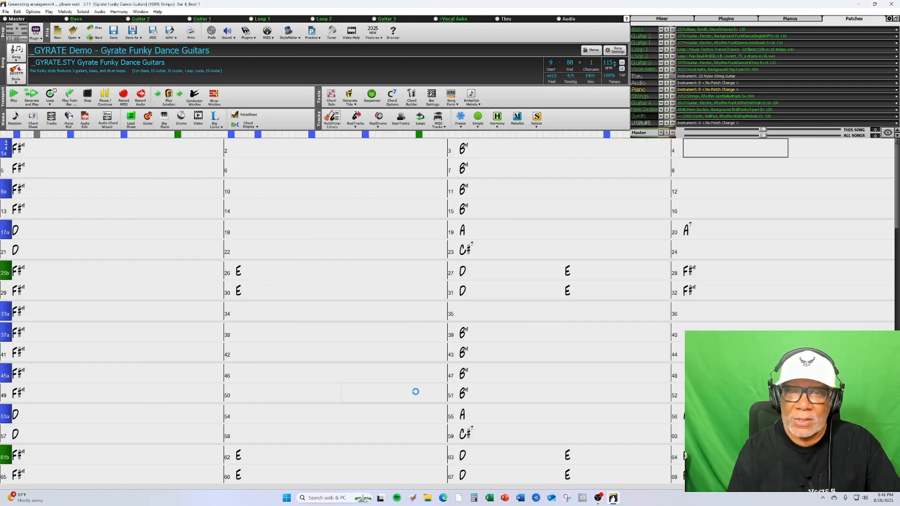
click(405, 390)
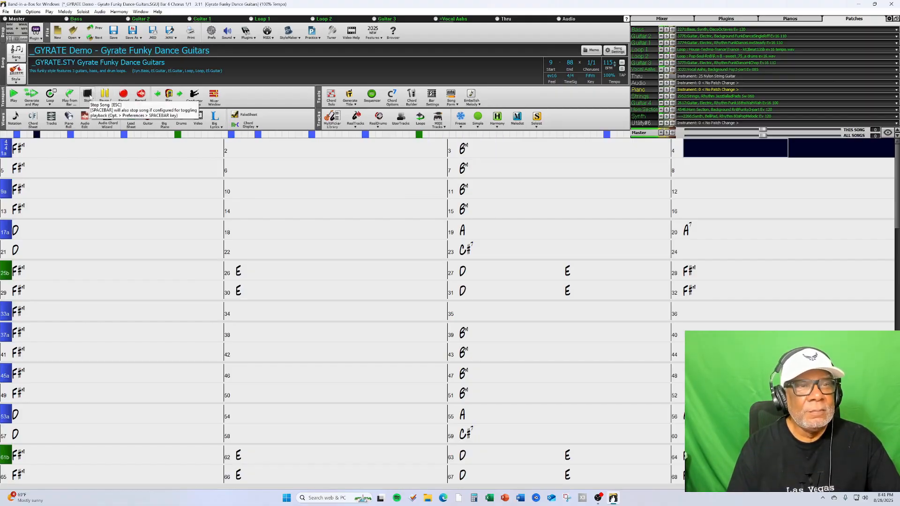
click(89, 96)
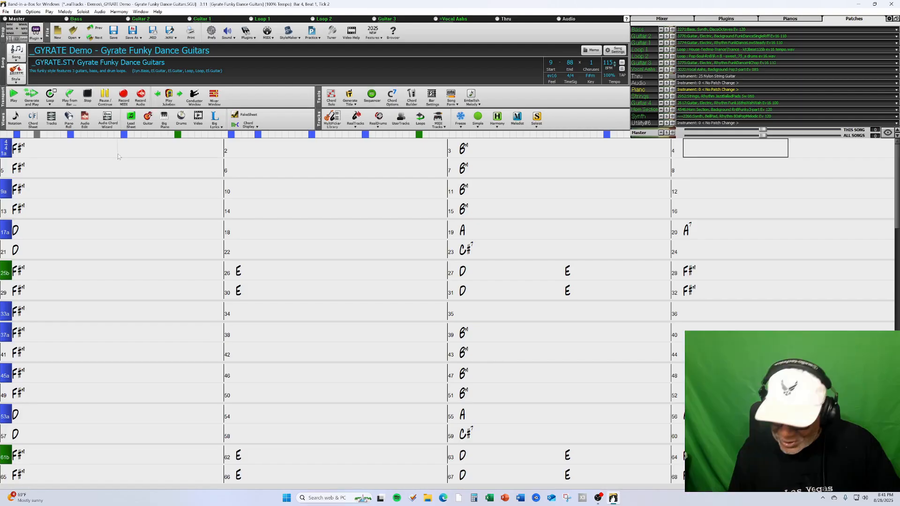
- Assign the FunkModernDisco RealDrums style to the Utility #6 track after auditioning it solo
click(641, 124)
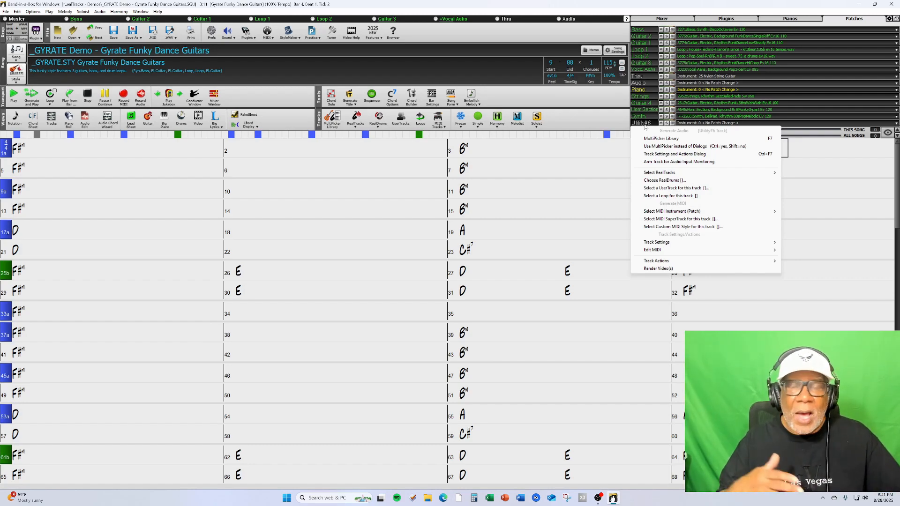
click(664, 180)
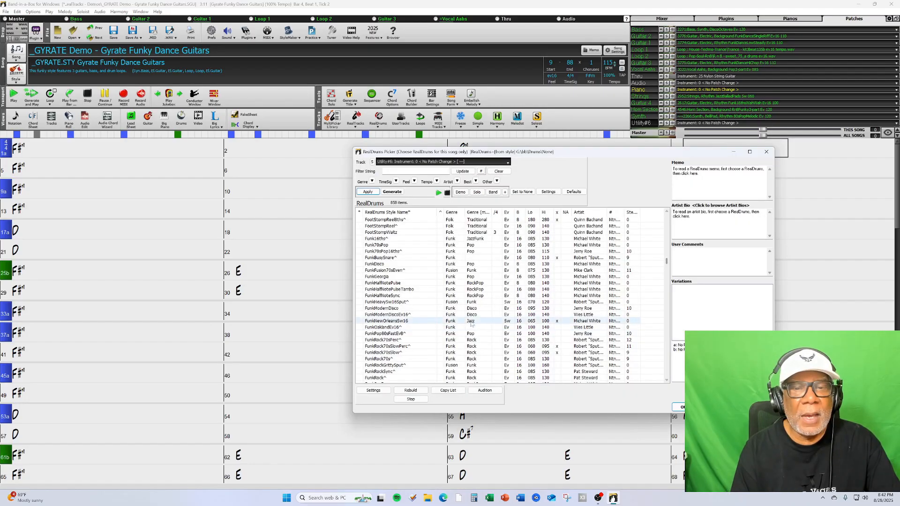
click(382, 309)
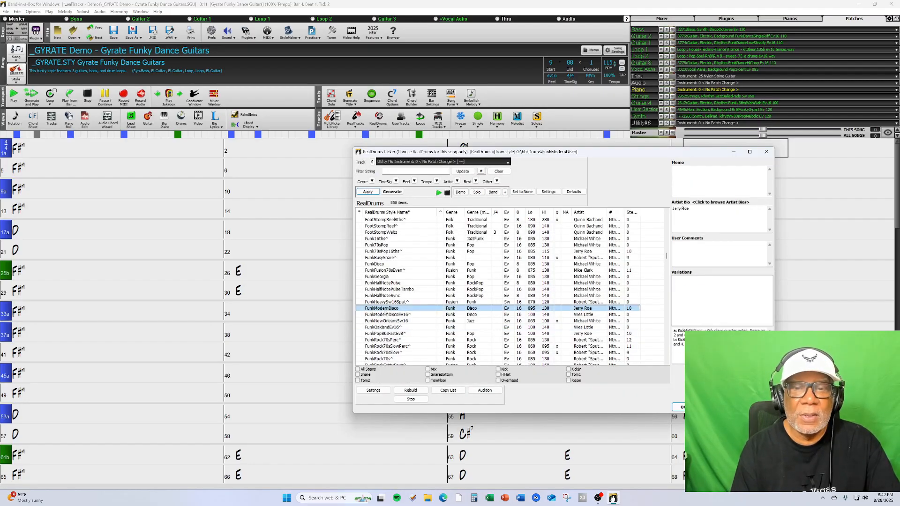
click(479, 194)
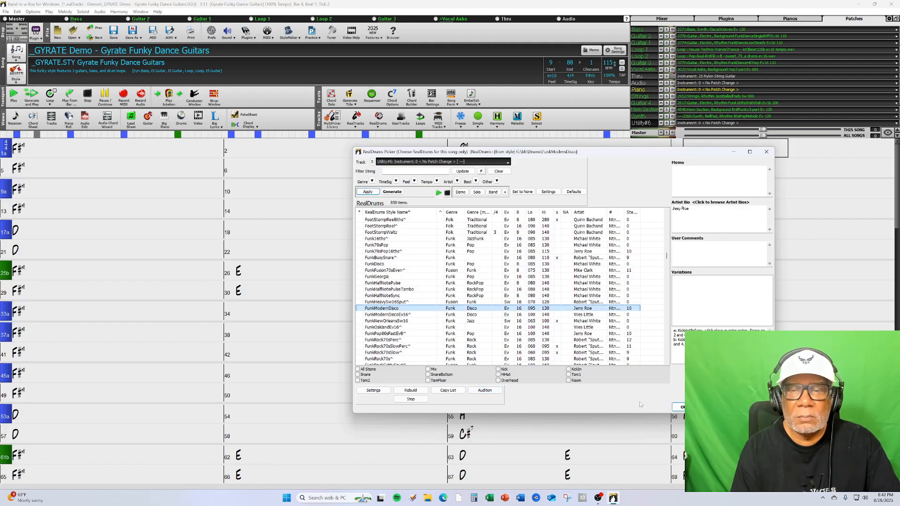
click(686, 408)
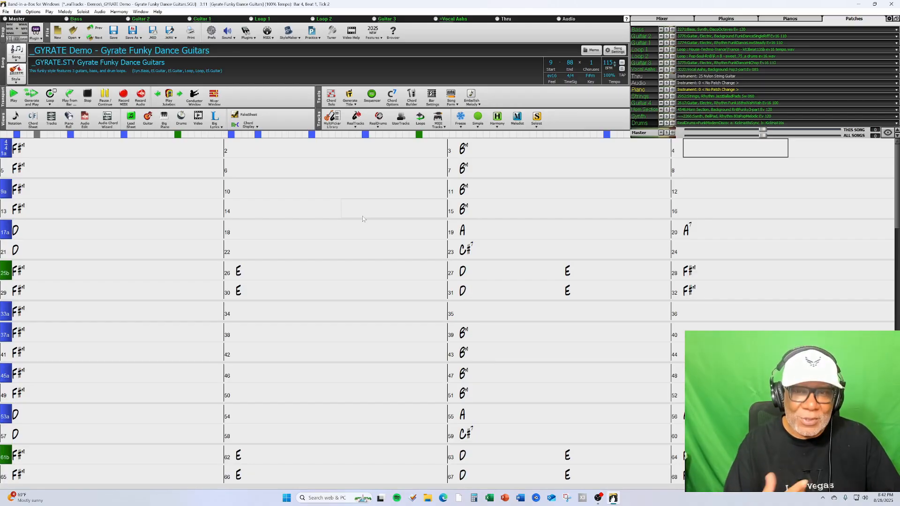
- Play the full arrangement from bar 1 to hear the added tracks, and stop playback
click(58, 145)
double_click(58, 145)
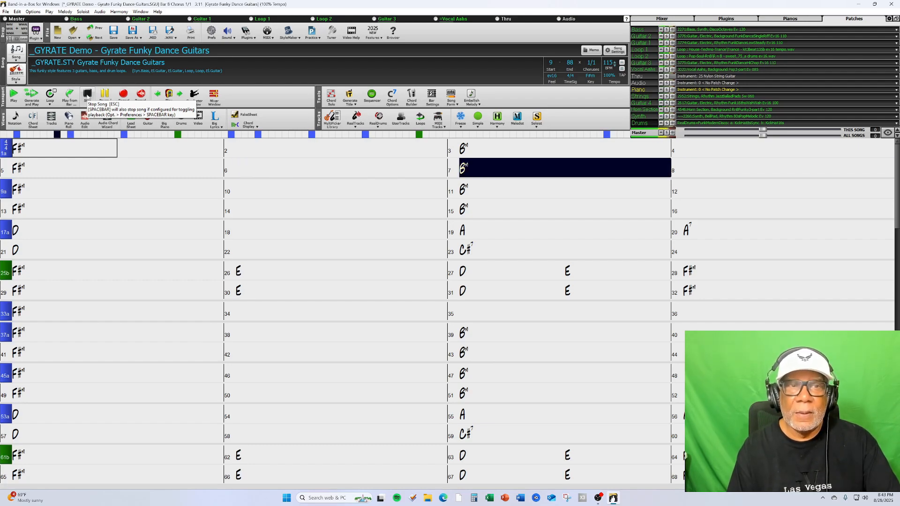
click(87, 96)
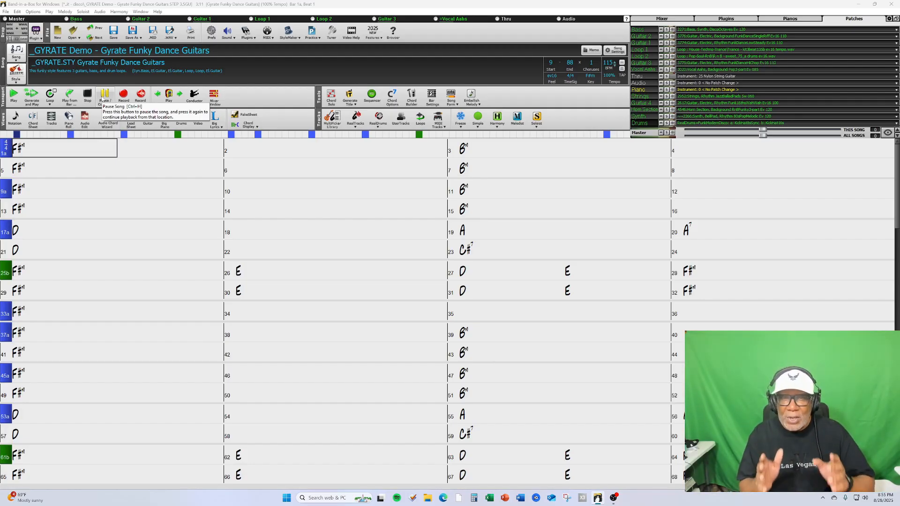
- Insert 2 bars at bar 1 of the chord sheet
right_click(46, 149)
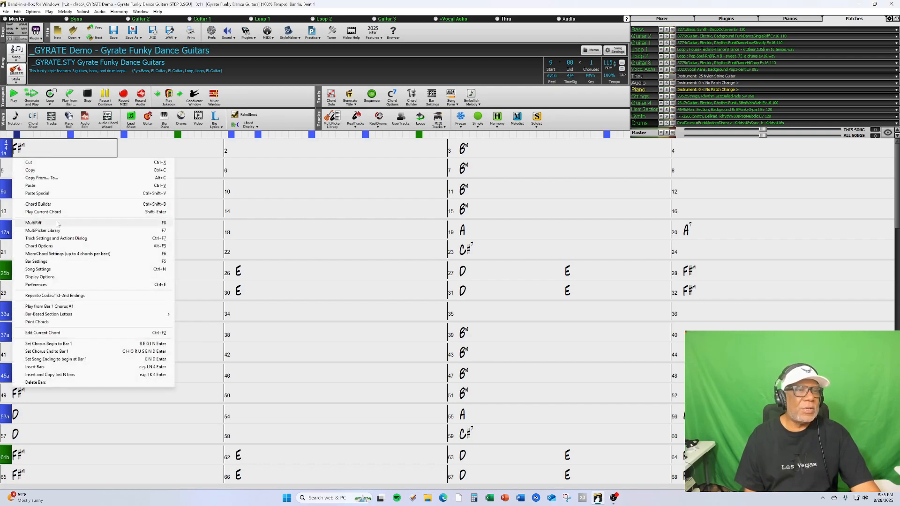
click(48, 368)
text(2)
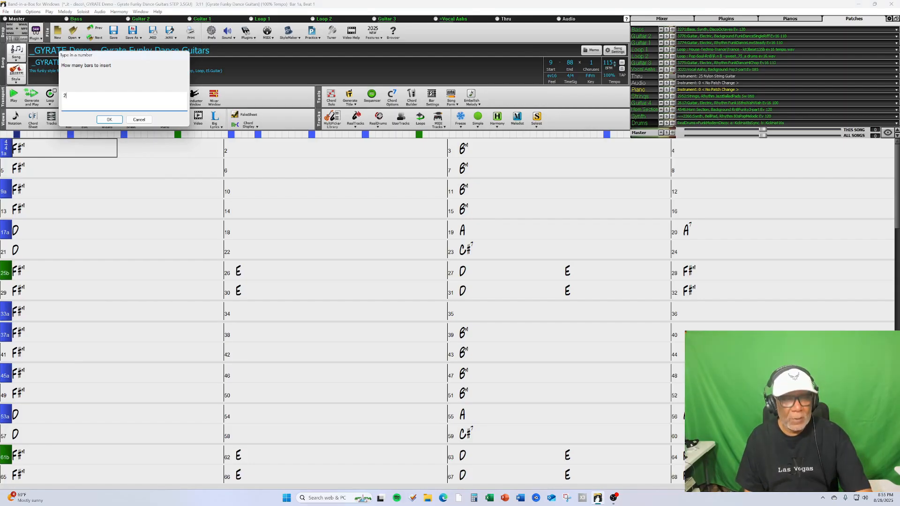
click(113, 121)
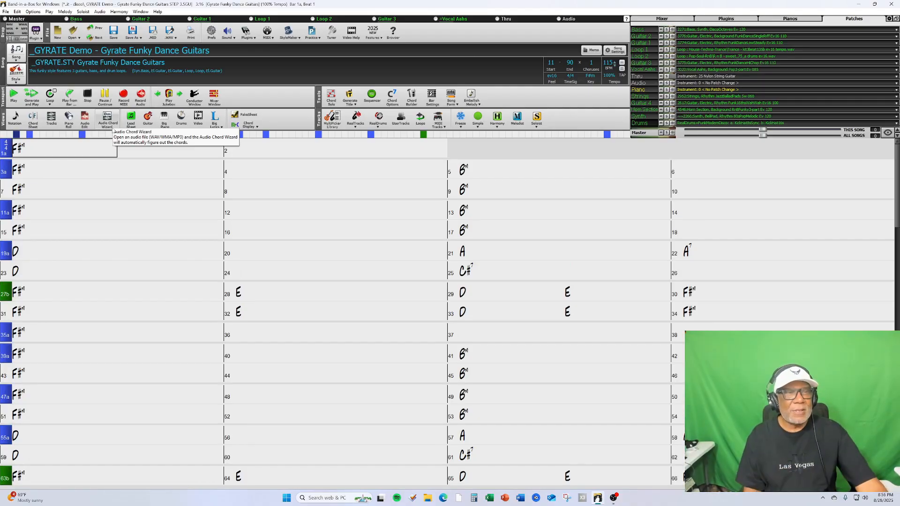
- Mute all instruments at bar 1 with Loop 1 and Loop 2 set to Back to Normal, and audition the intro
right_click(57, 150)
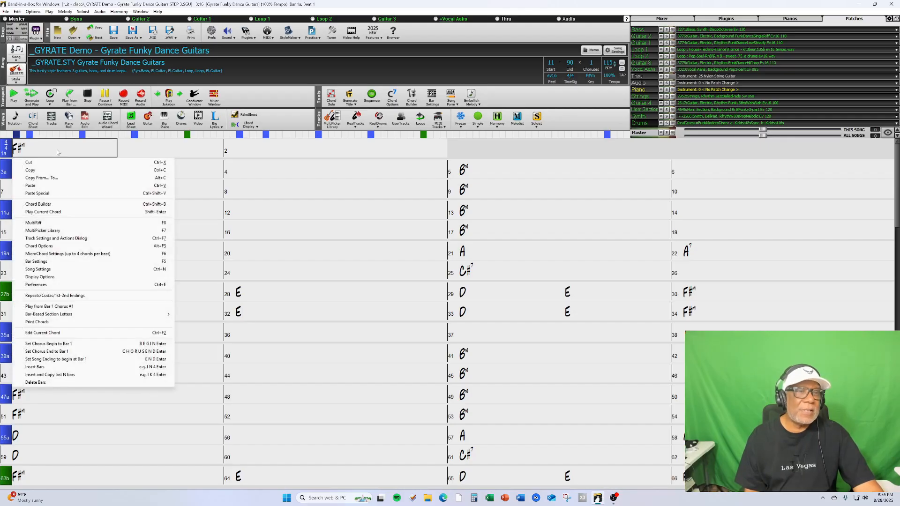
click(75, 308)
click(296, 203)
click(282, 214)
click(349, 329)
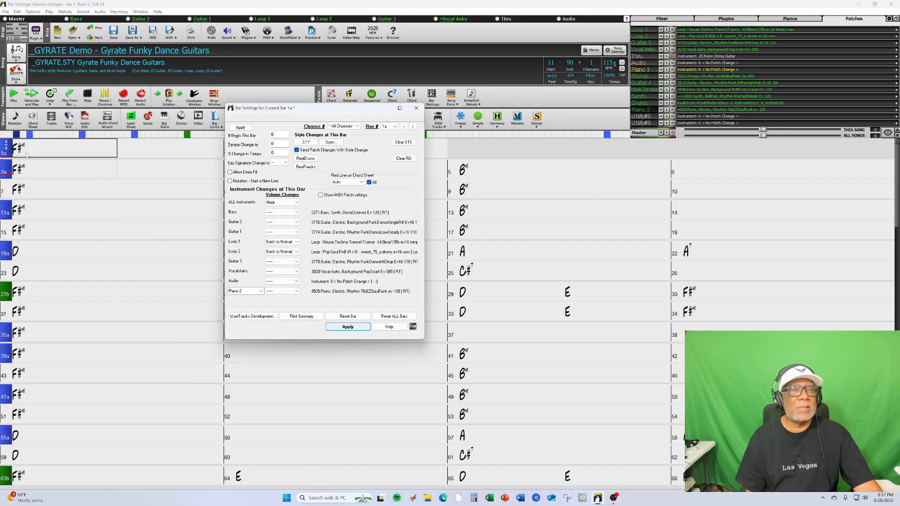
click(417, 108)
double_click(44, 148)
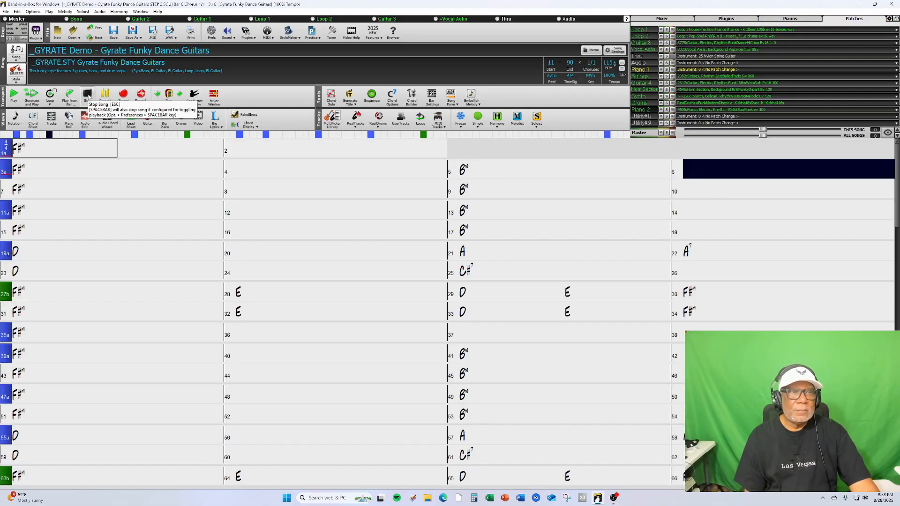
click(88, 96)
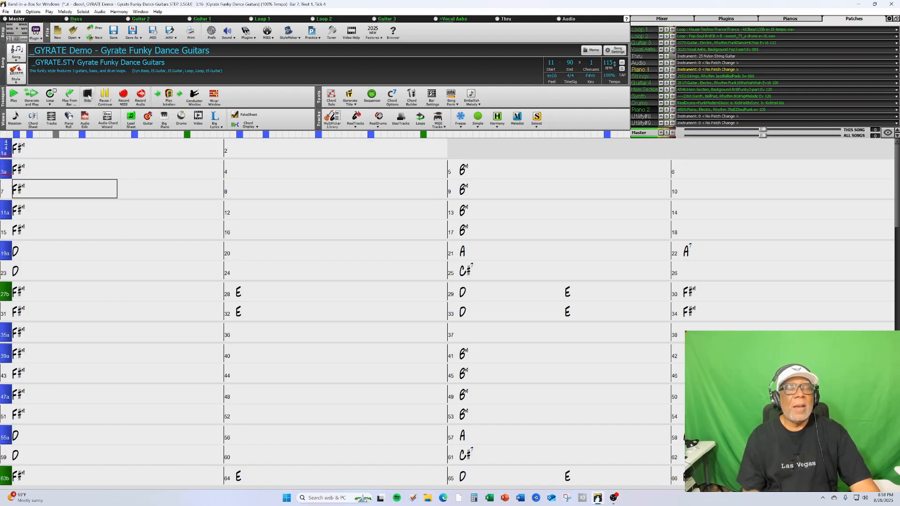
- Set the volume changes of Guitar 2 and Guitar 3 at bar 7 to Back to Normal
right_click(73, 187)
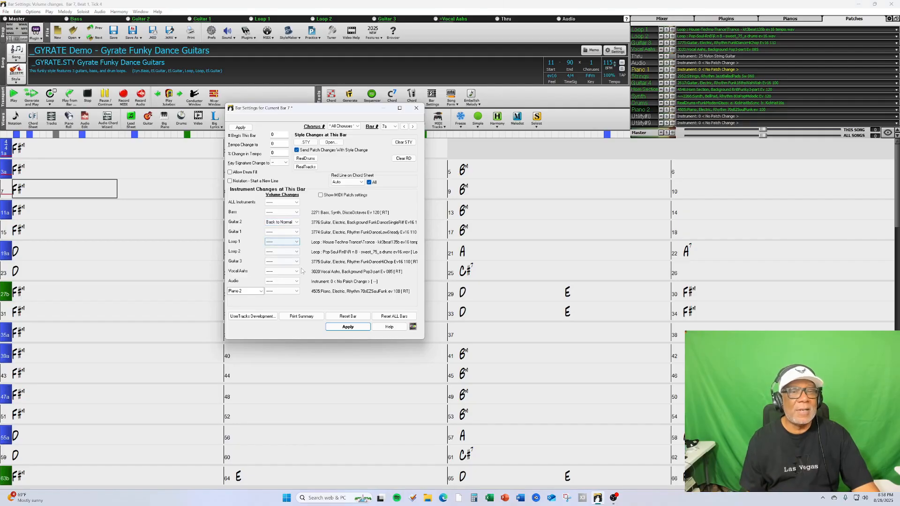
click(297, 261)
click(288, 278)
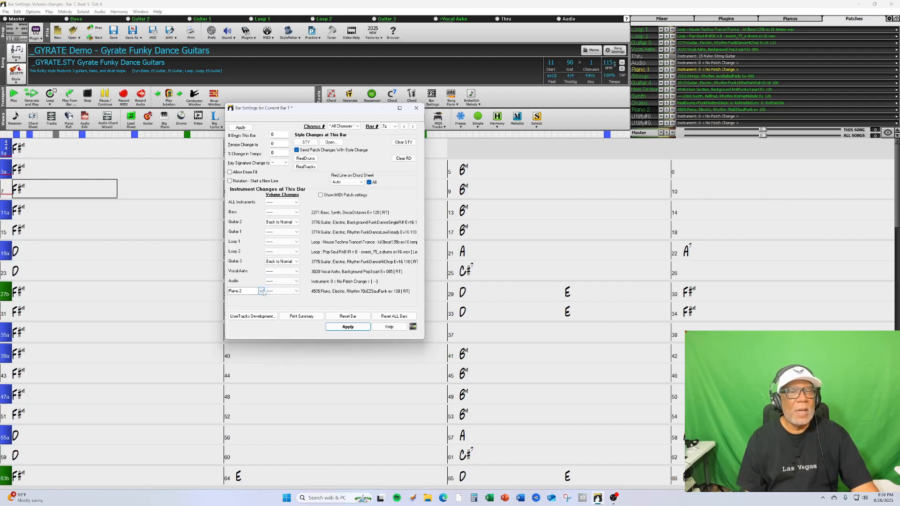
click(415, 110)
- Play the song from bar 1 to check the staged instrument entries, and stop playback
click(54, 149)
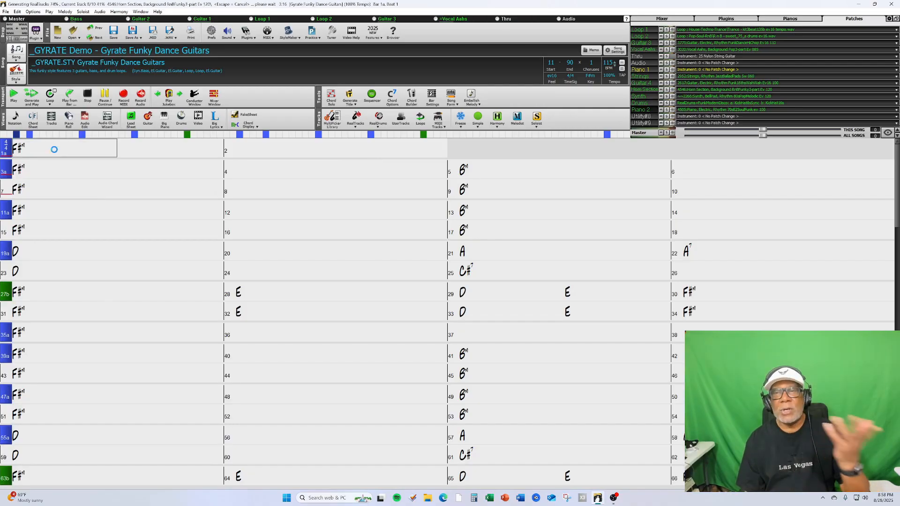
click(54, 150)
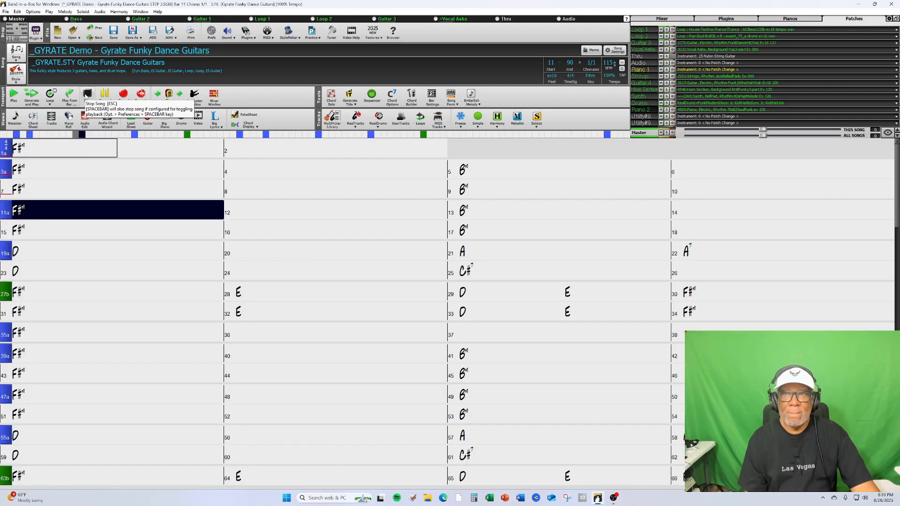
click(87, 94)
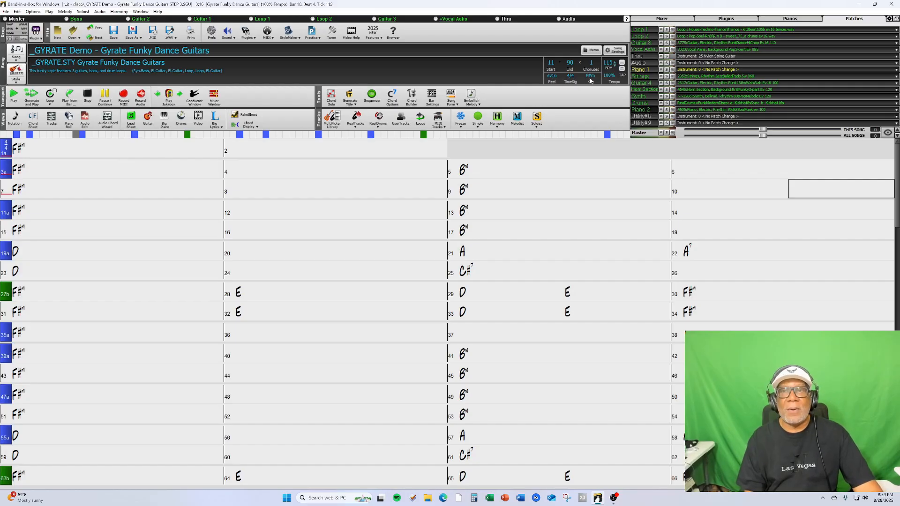
- Transpose the song and its key signature to Gb, regenerate the arrangement, and audition it
click(590, 77)
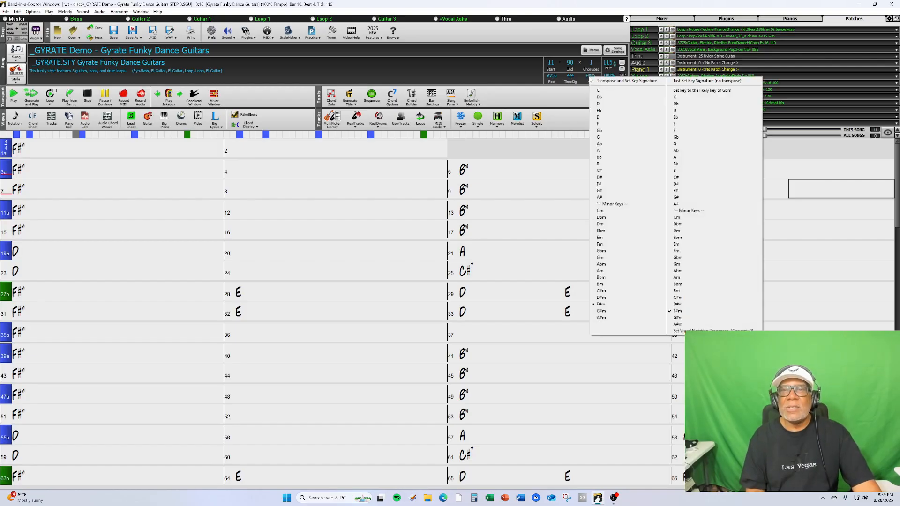
click(386, 174)
click(590, 77)
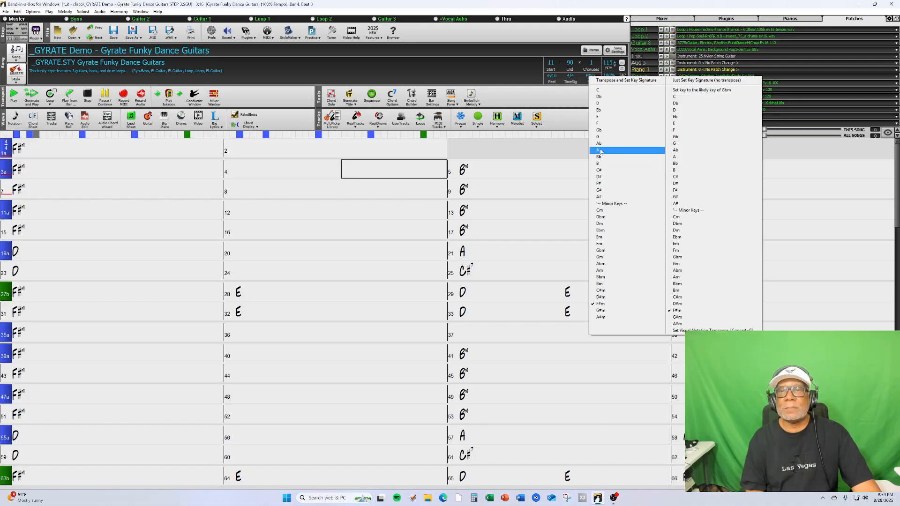
click(600, 131)
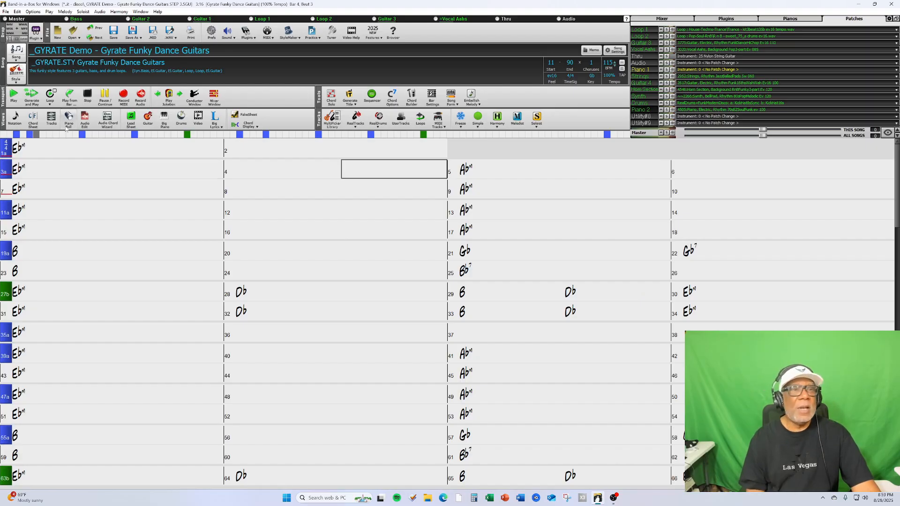
click(32, 99)
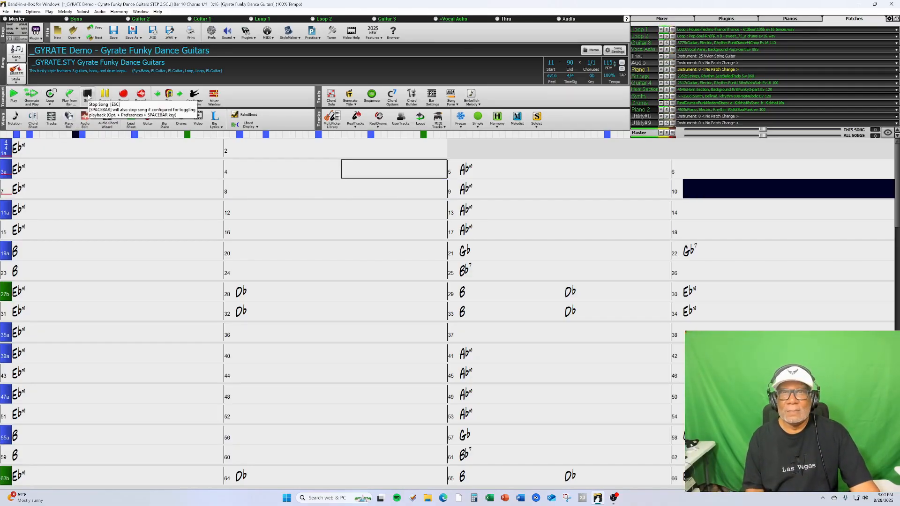
click(88, 95)
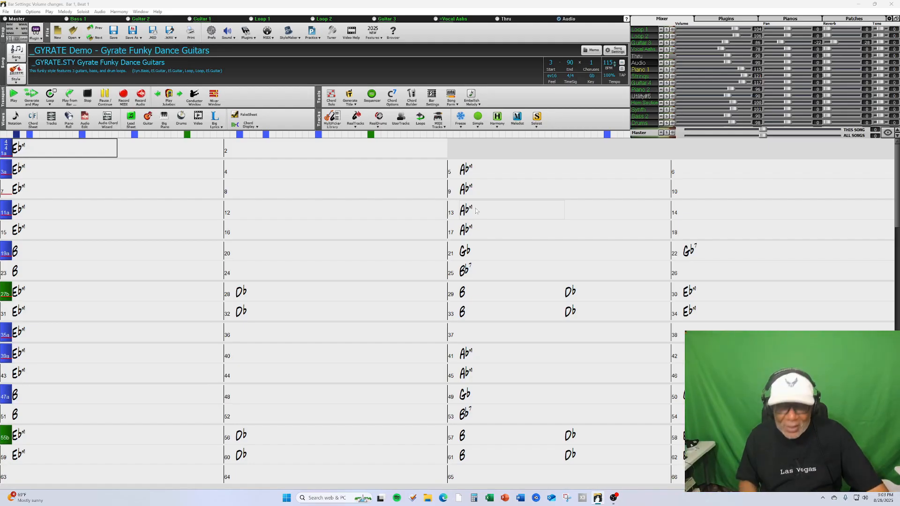
- Play the revised arrangement from bar 1 and stop it around bar 40
click(77, 151)
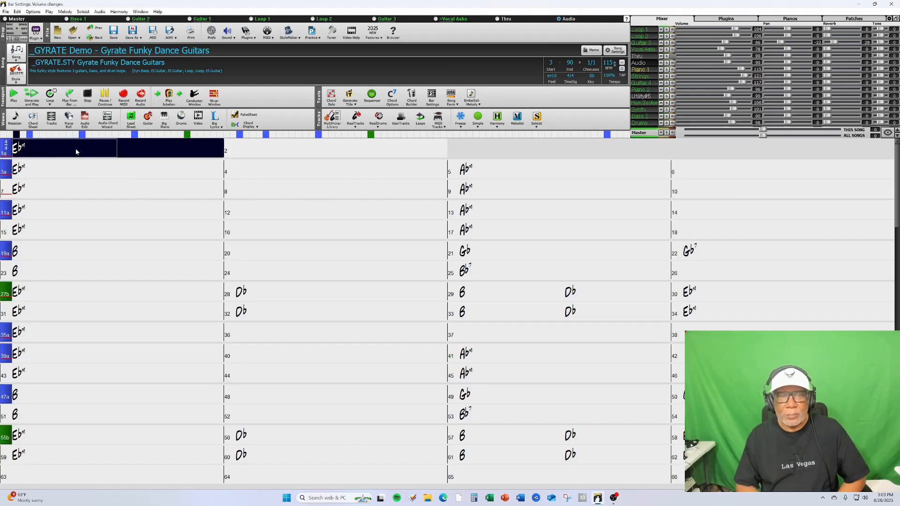
key(Right)
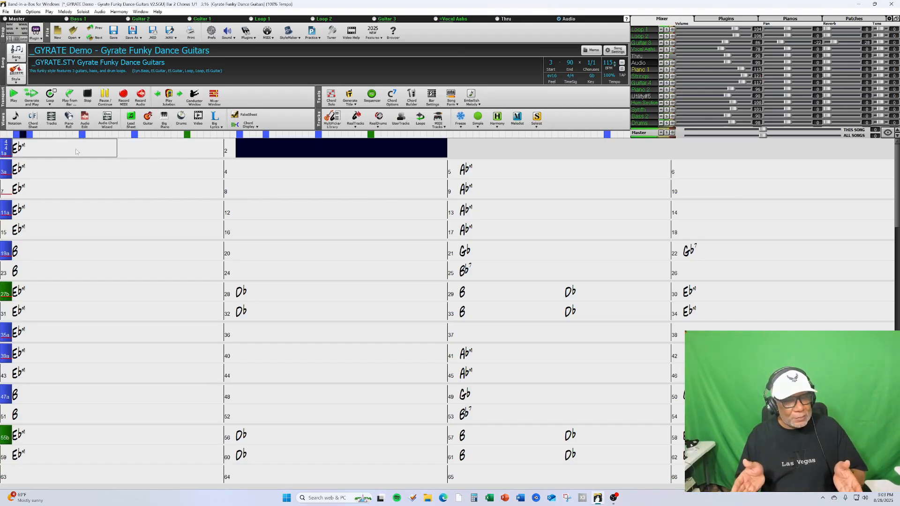
key(Right)
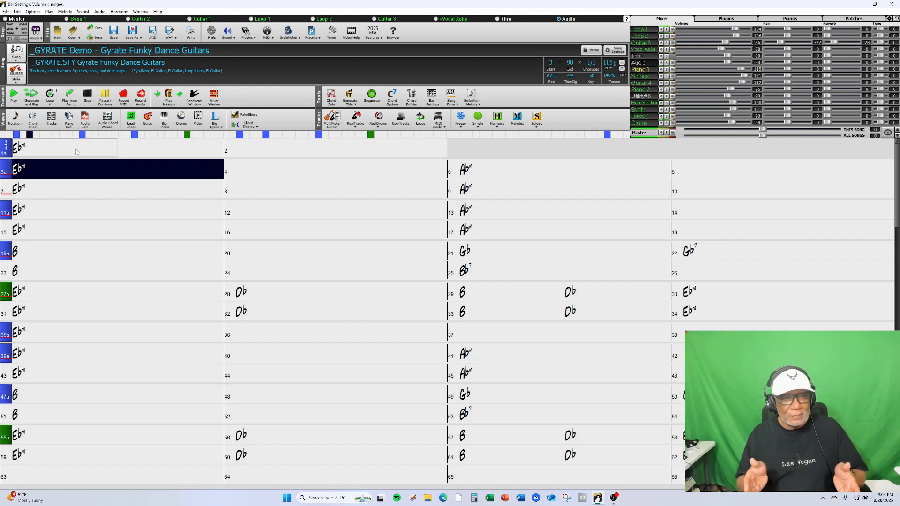
key(Right)
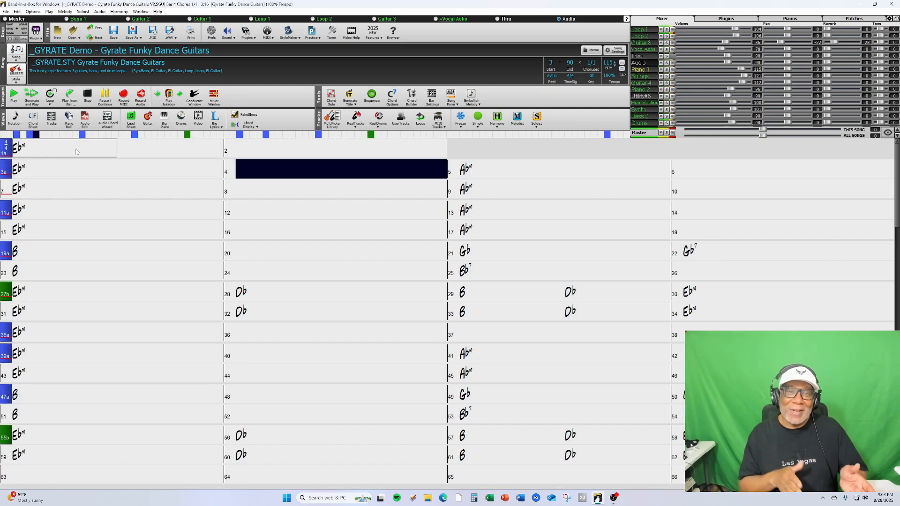
key(Right)
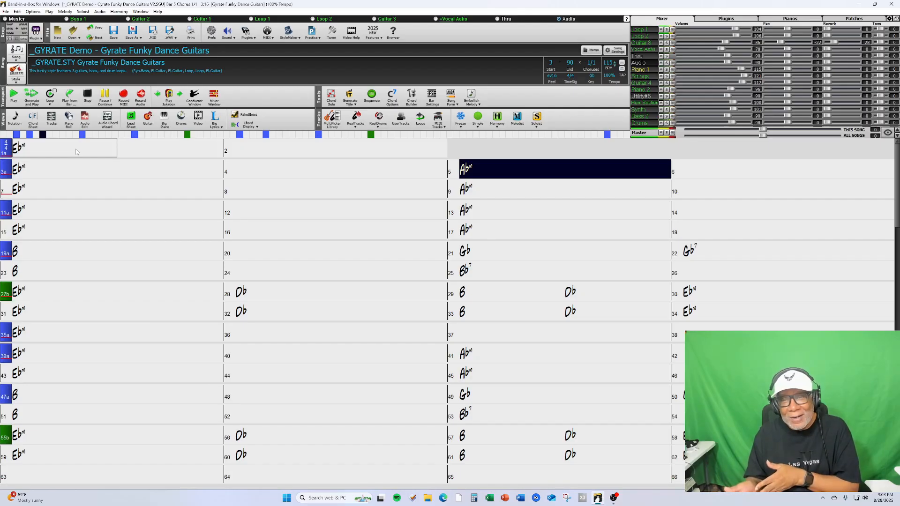
key(Right)
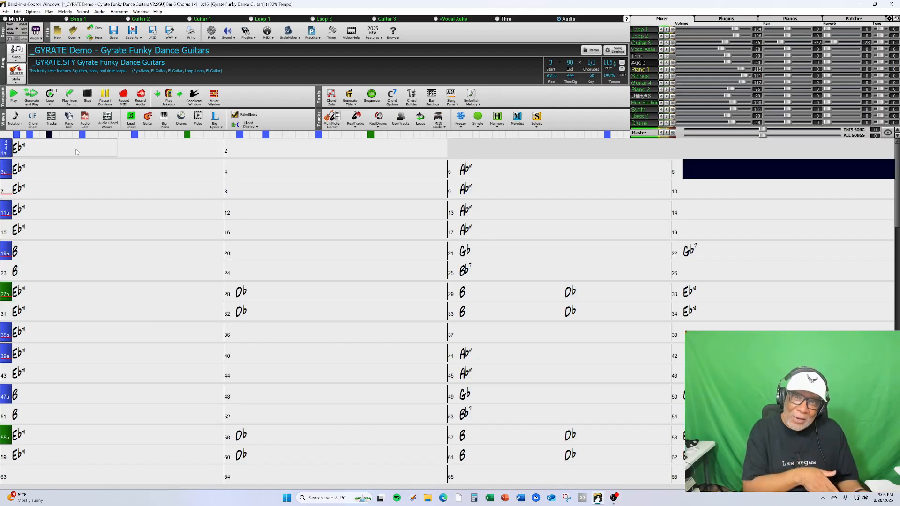
key(Right)
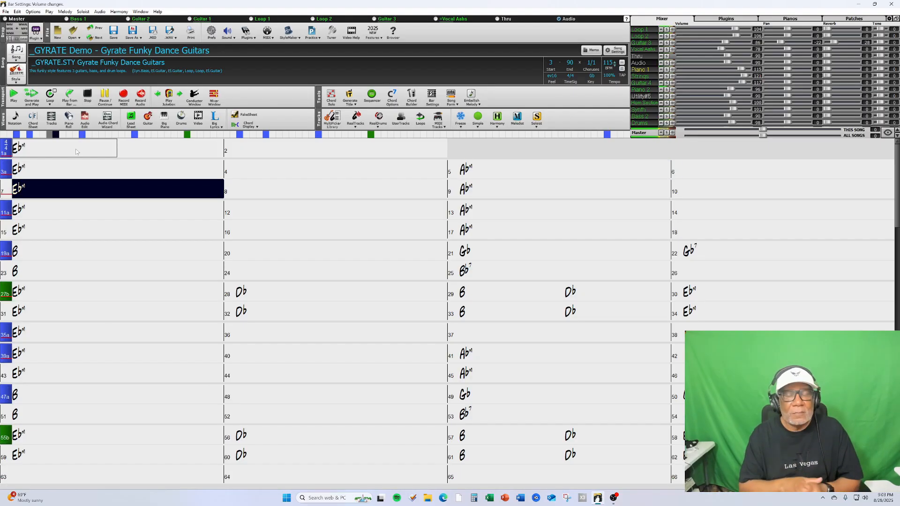
key(Right)
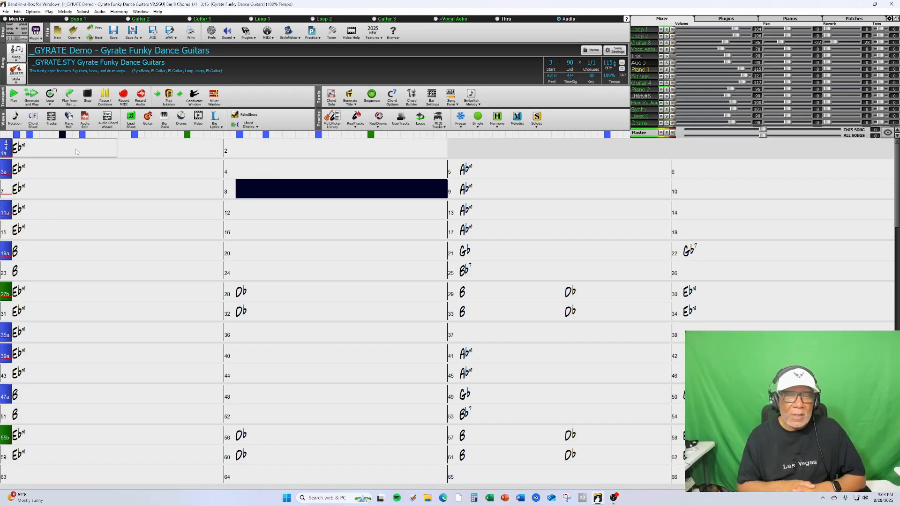
key(Right)
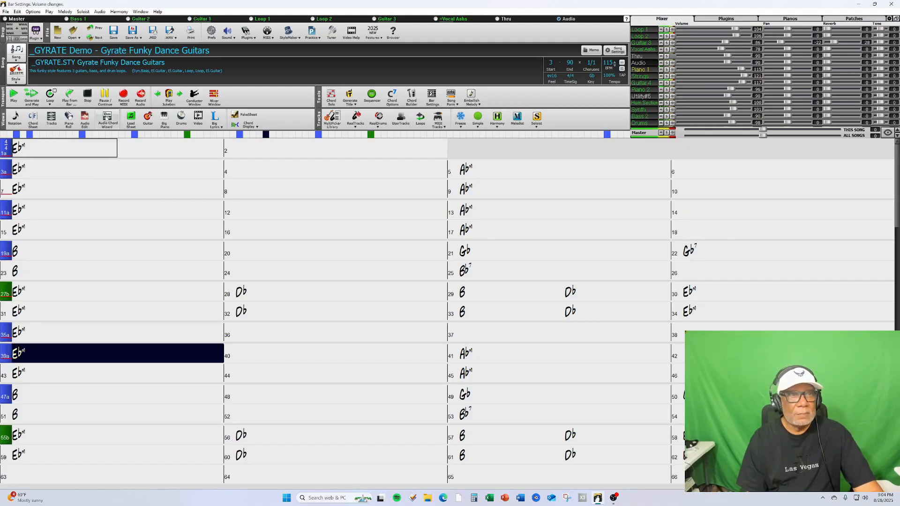
click(88, 95)
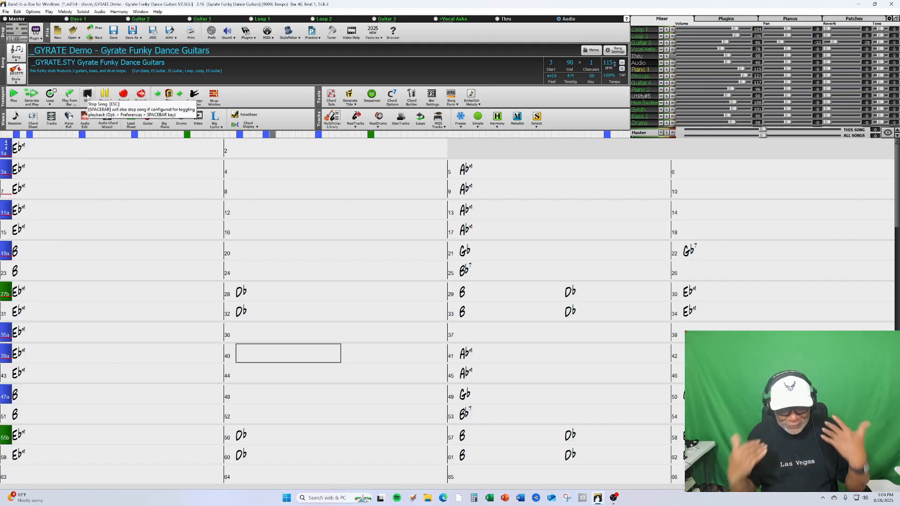